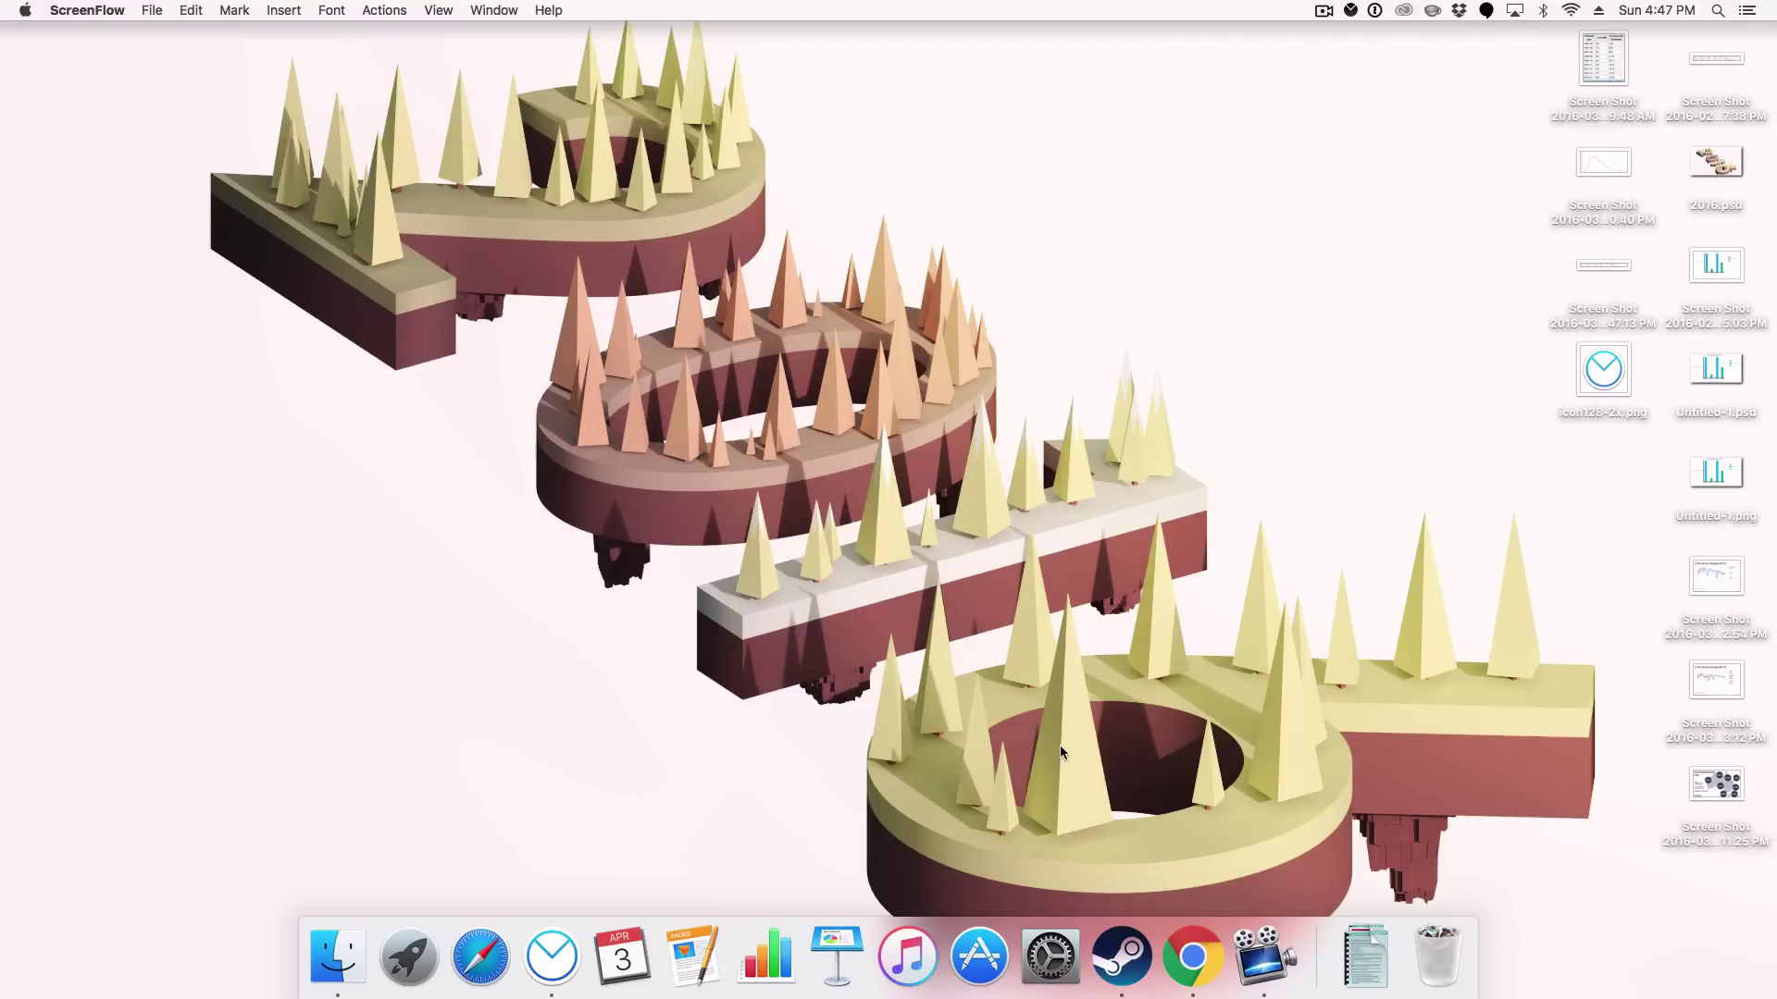
Step: Launch Steam from the Dock and go through the Library back to the Store front page
{"action": "left_click", "coordinate": [1123, 956]}
{"action": "mouse_move", "coordinate": [273, 105]}
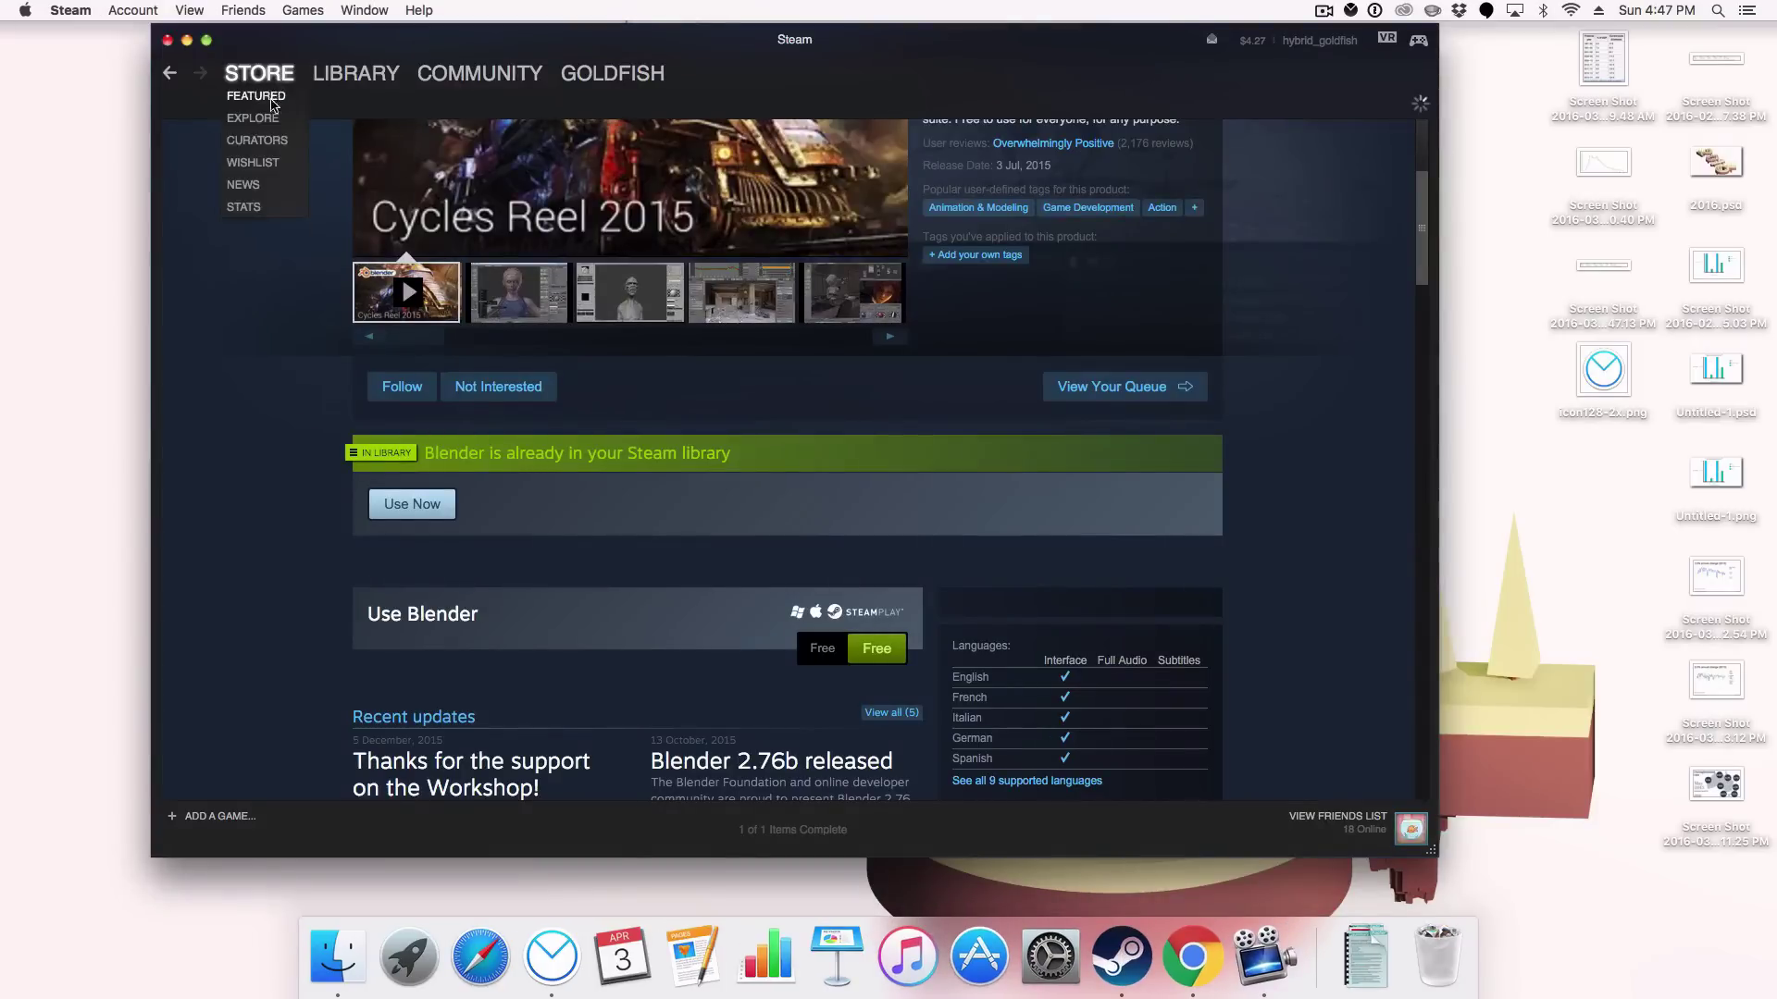
{"action": "scroll", "coordinate": [986, 444], "scroll_direction": "up", "scroll_amount": 5}
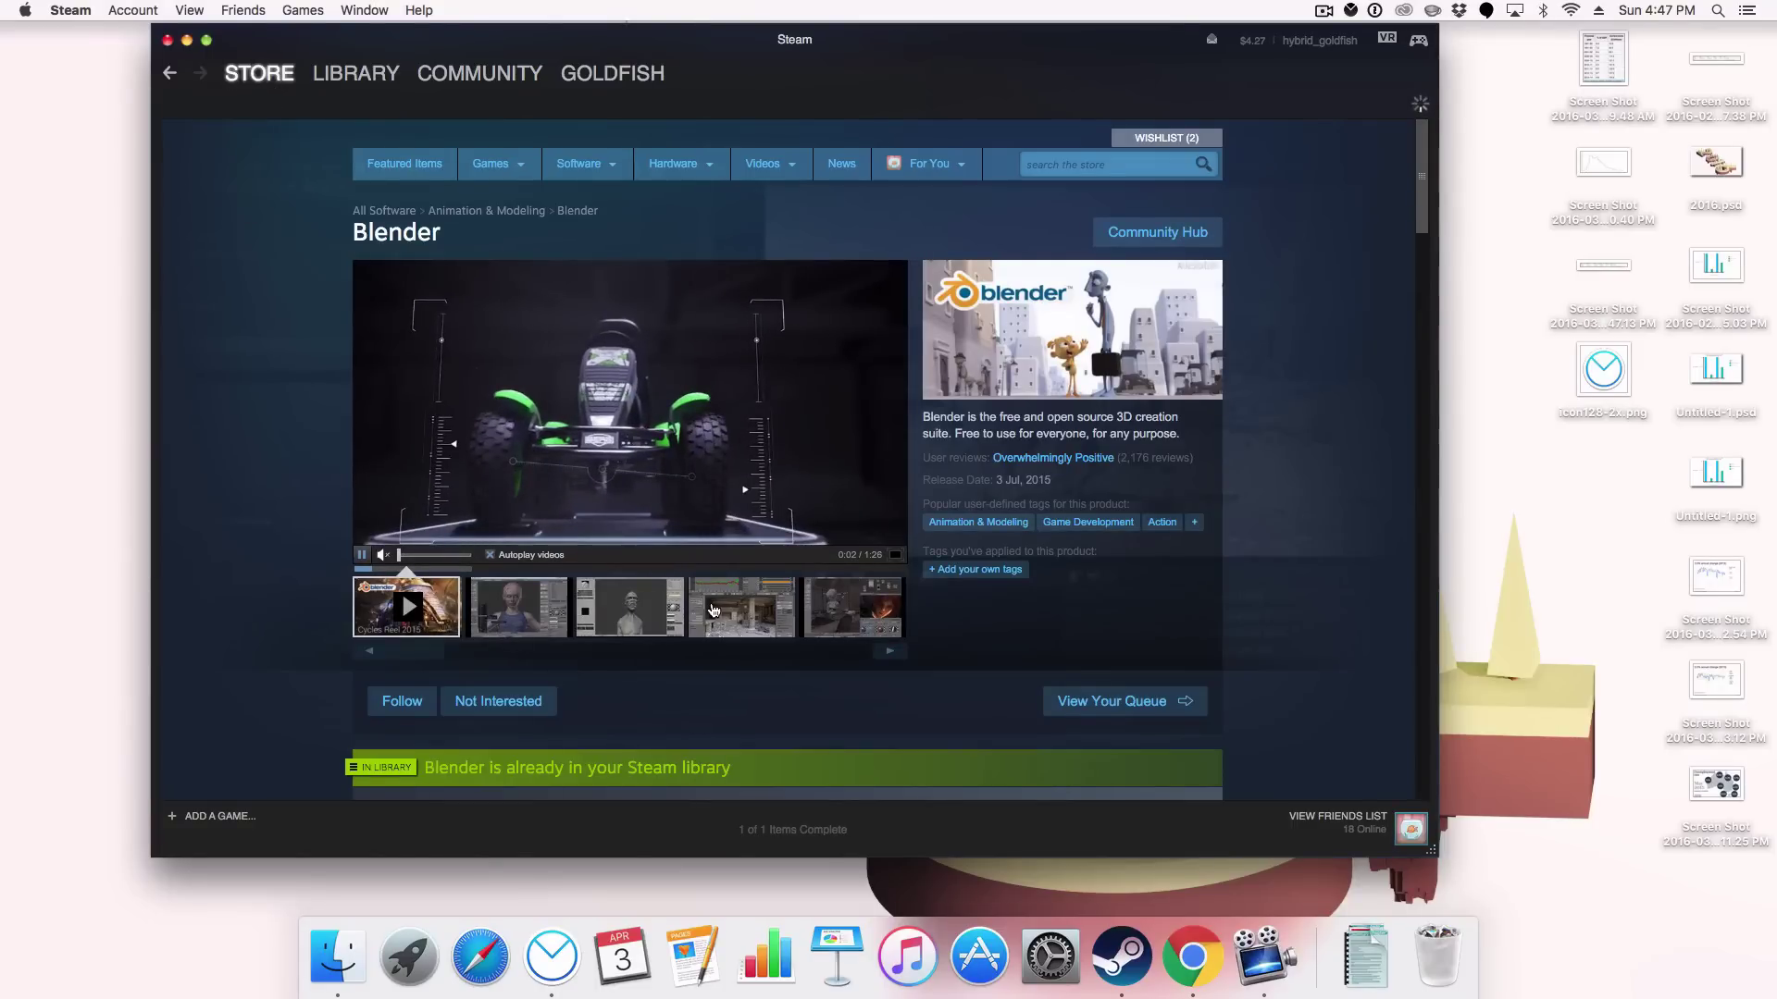
{"action": "left_click", "coordinate": [362, 85]}
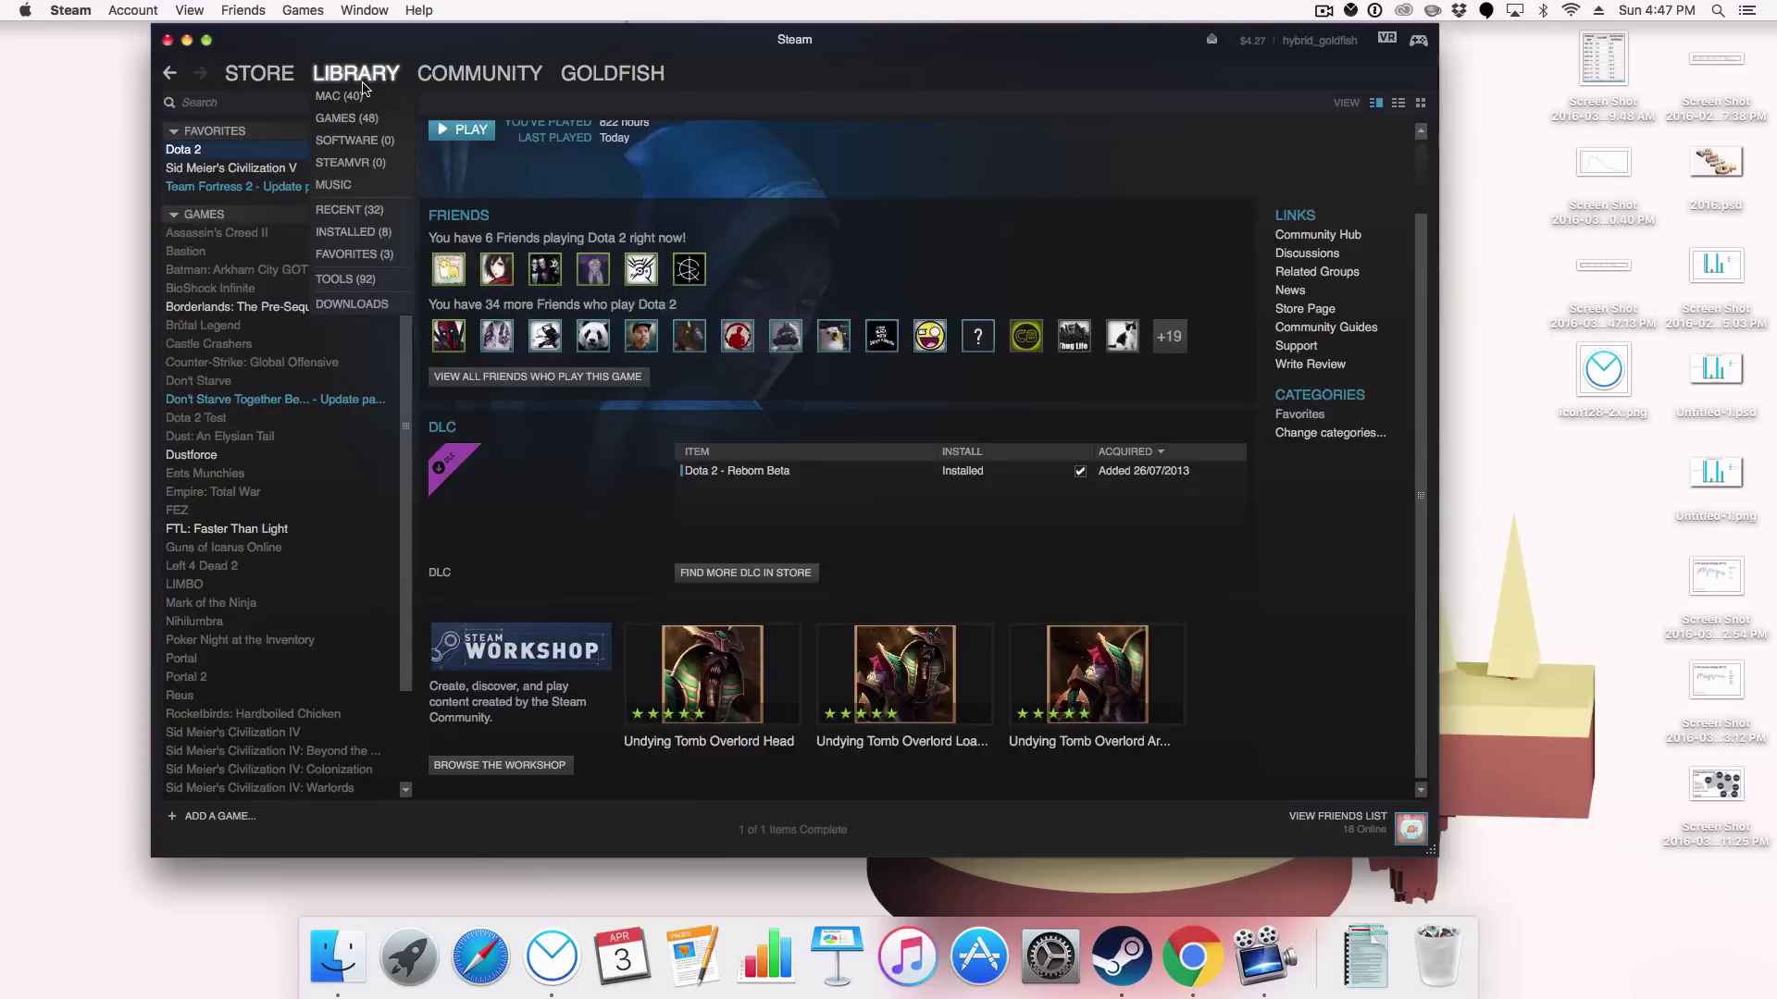
{"action": "left_click", "coordinate": [252, 78]}
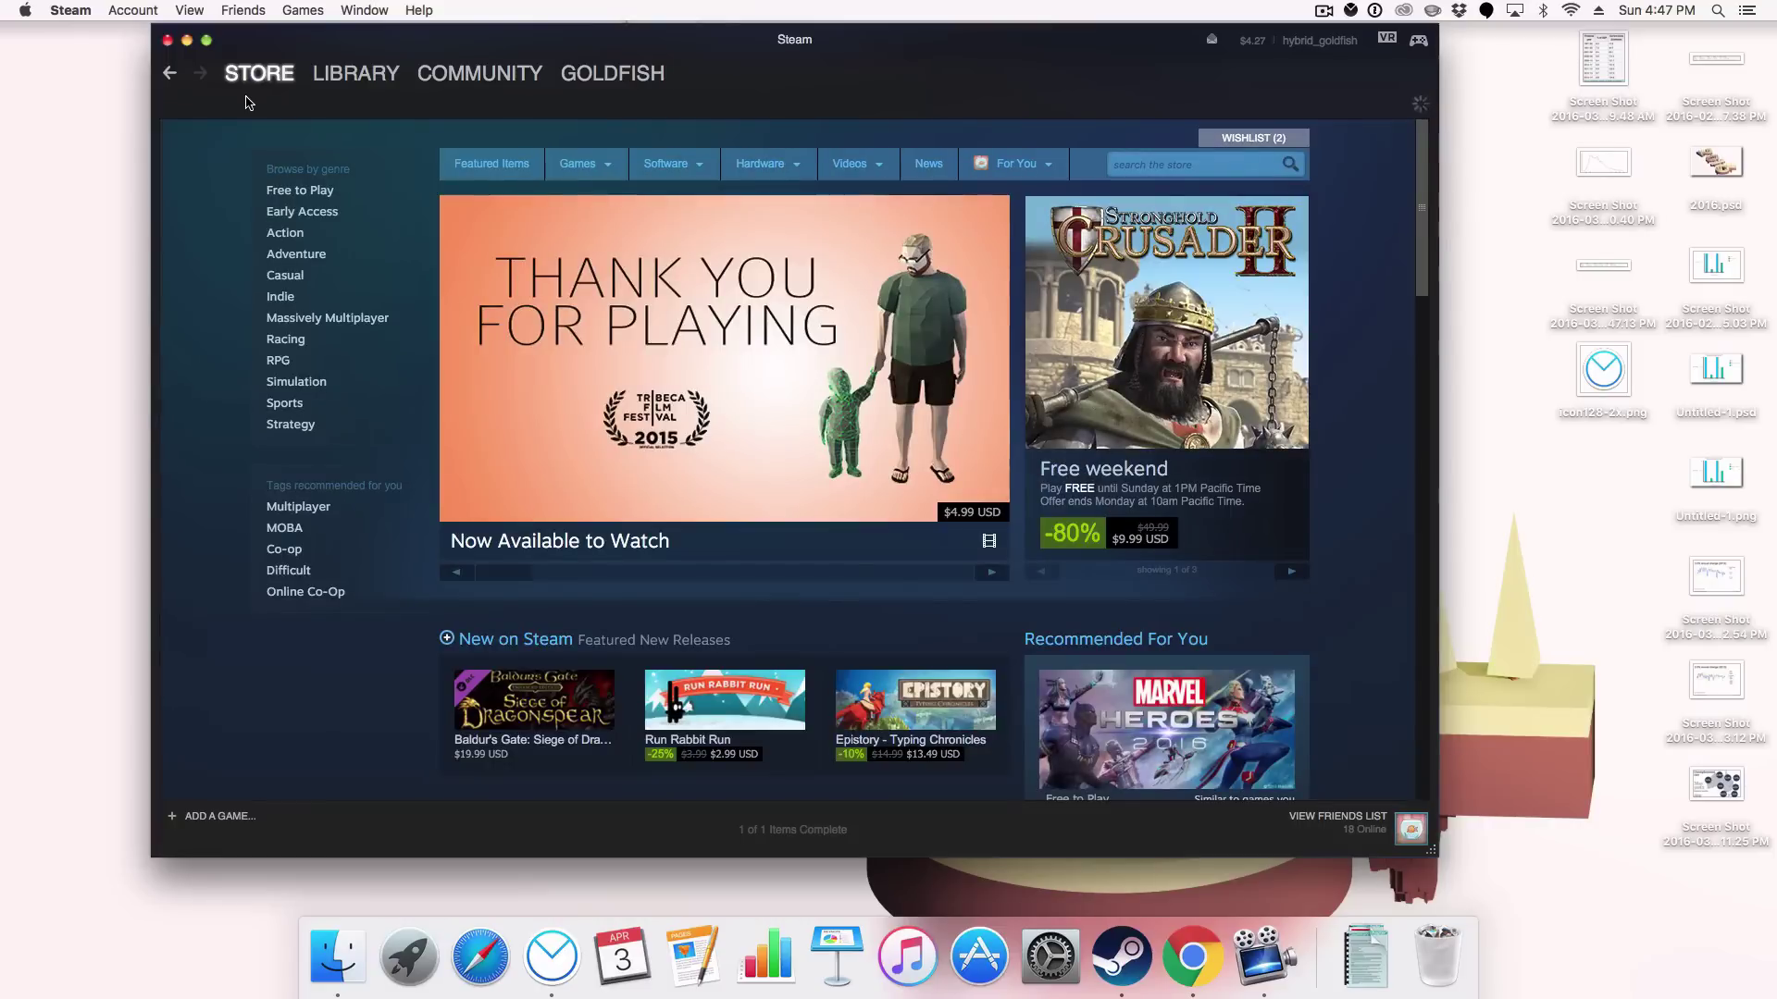
{"action": "scroll", "coordinate": [1101, 157], "scroll_direction": "down", "scroll_amount": 10}
{"action": "scroll", "coordinate": [1110, 143], "scroll_direction": "up", "scroll_amount": 10}
{"action": "left_click", "coordinate": [1138, 161]}
{"action": "type", "text": "blender"}
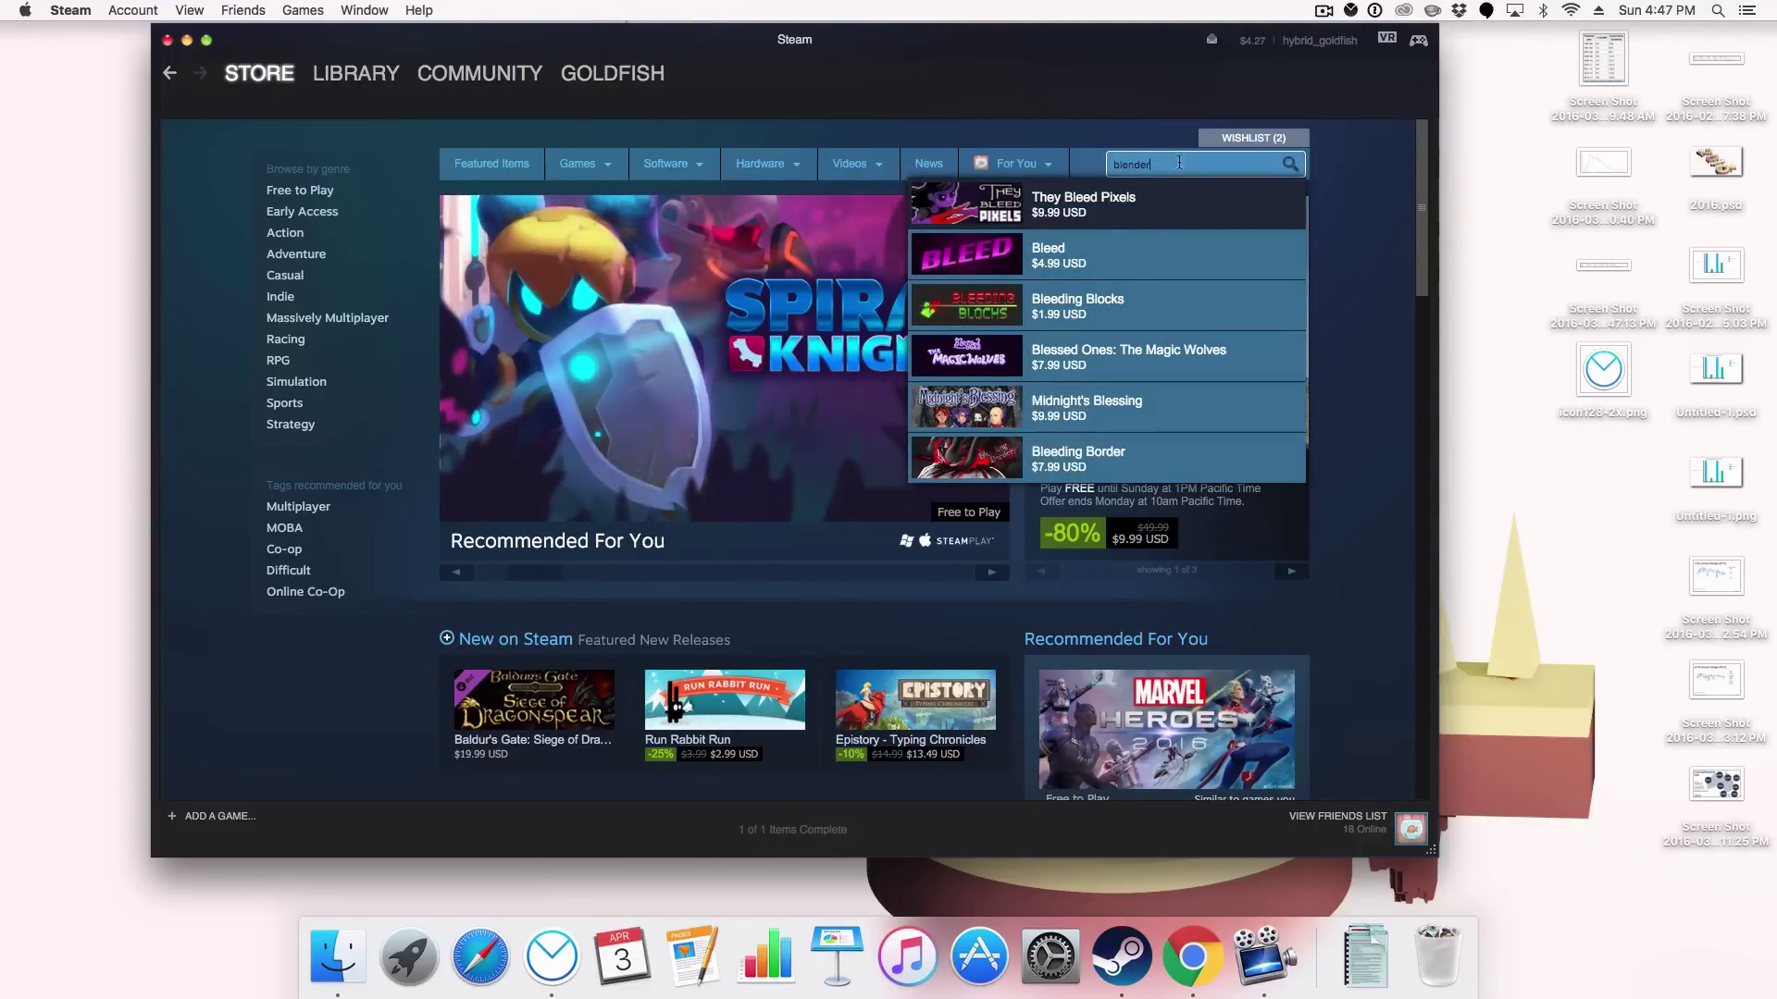
{"action": "scroll", "coordinate": [1133, 269], "scroll_direction": "down", "scroll_amount": 3}
{"action": "scroll", "coordinate": [1134, 270], "scroll_direction": "up", "scroll_amount": 3}
{"action": "left_click", "coordinate": [1092, 194]}
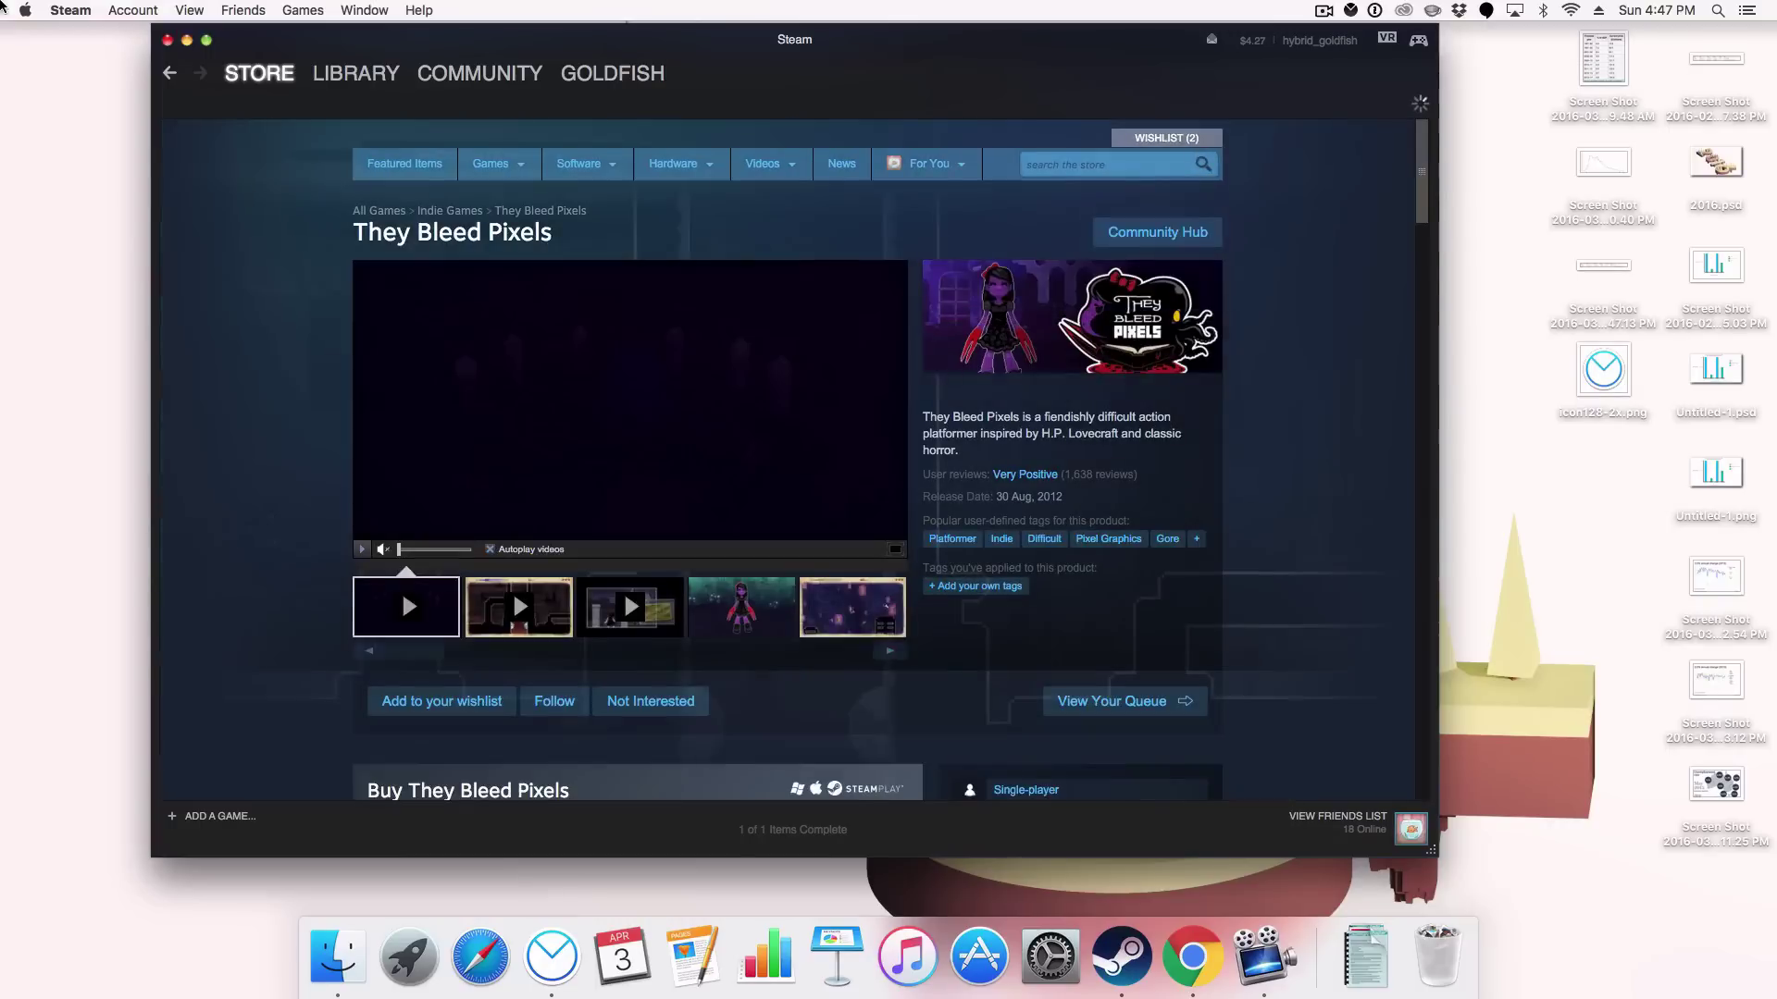
{"action": "left_click", "coordinate": [169, 72]}
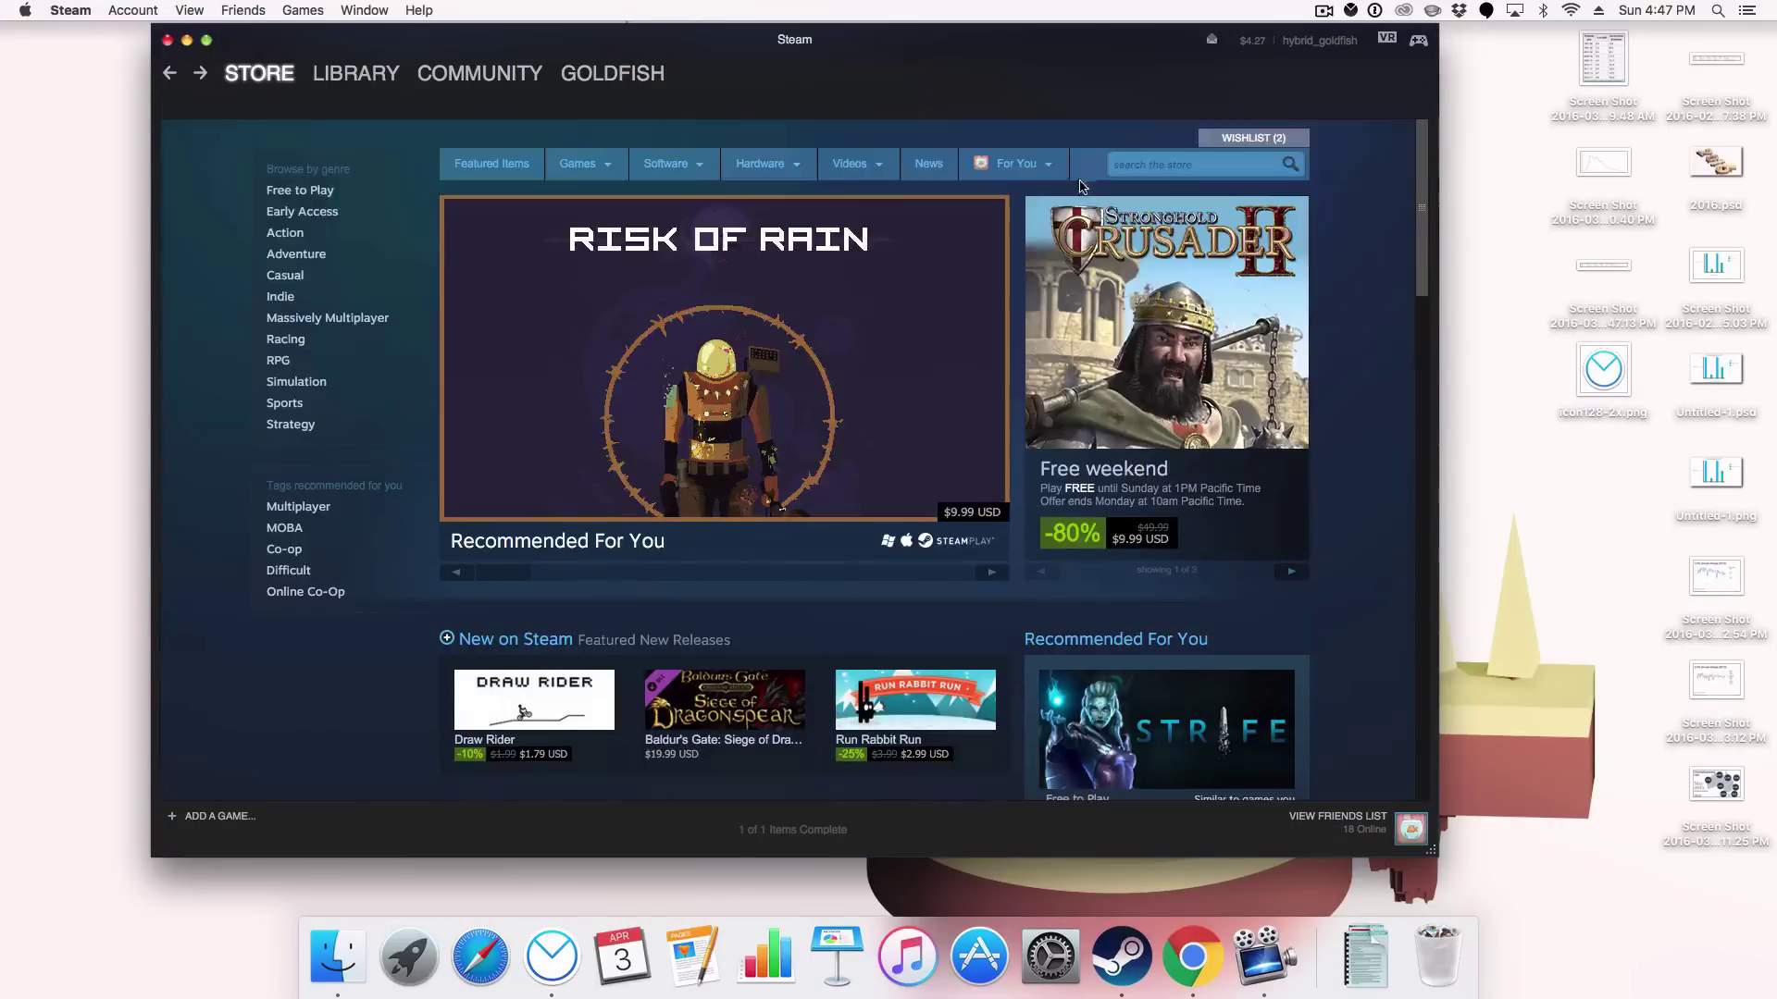
{"action": "left_click", "coordinate": [1185, 173]}
{"action": "type", "text": "Blender"}
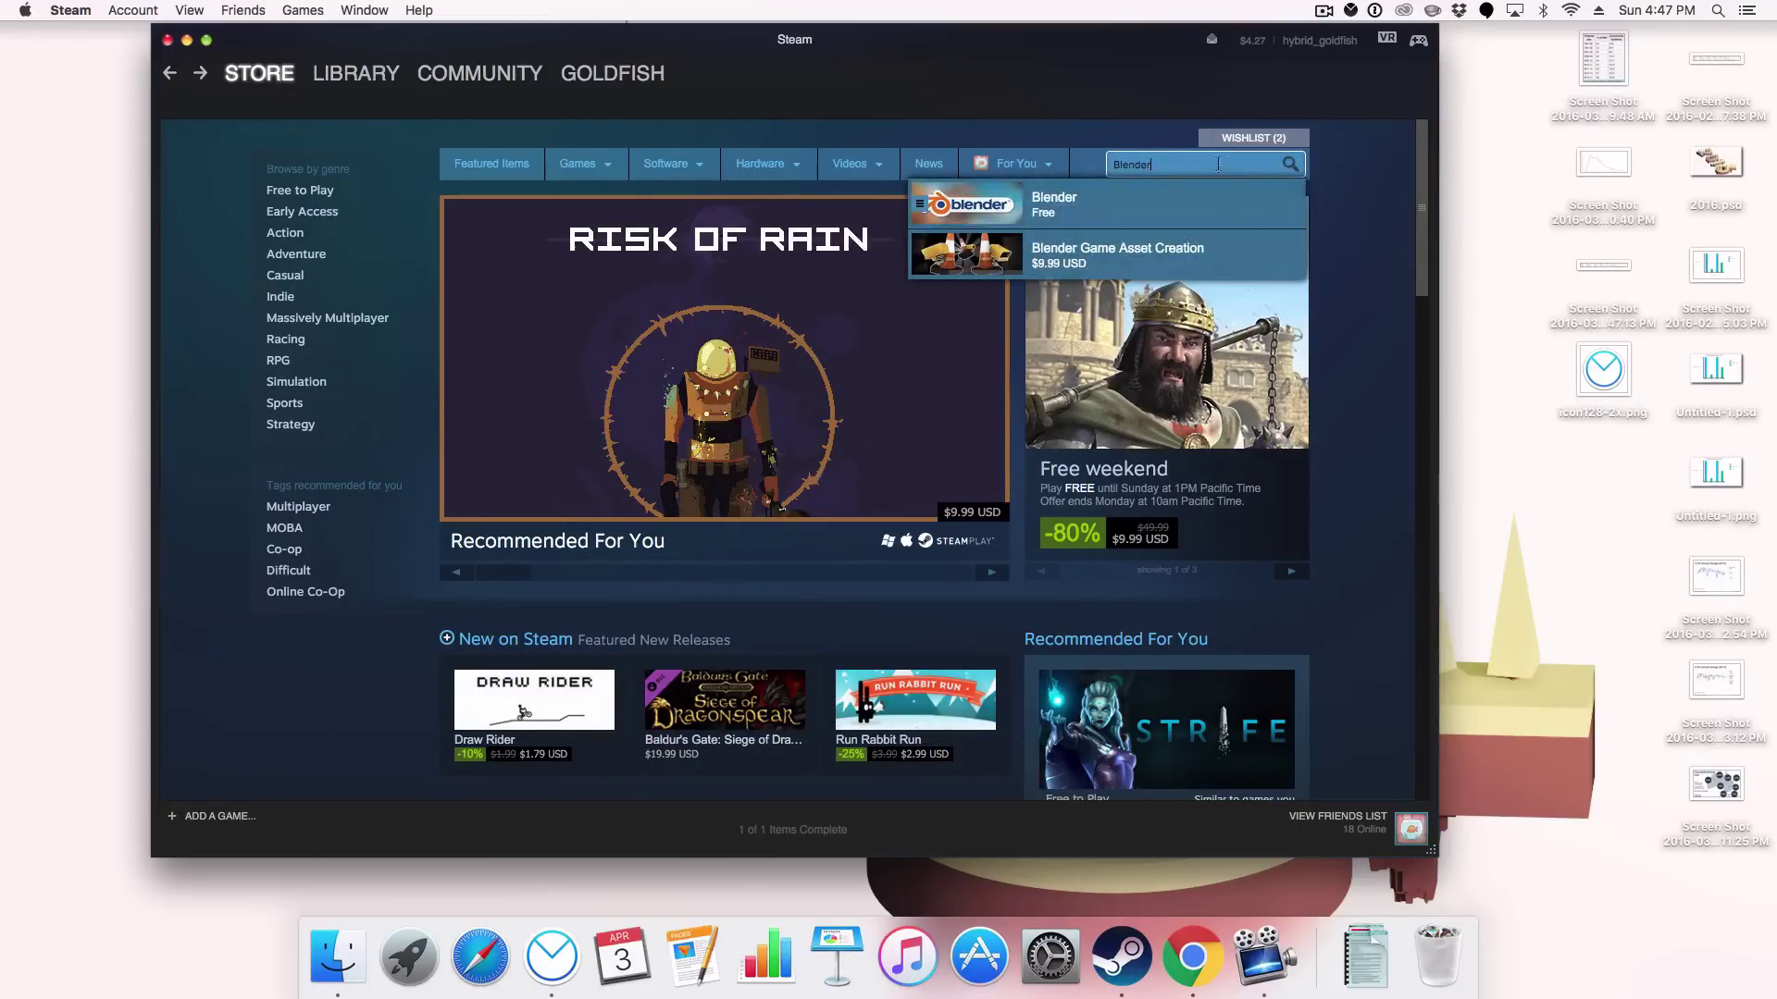
{"action": "left_click", "coordinate": [1130, 213]}
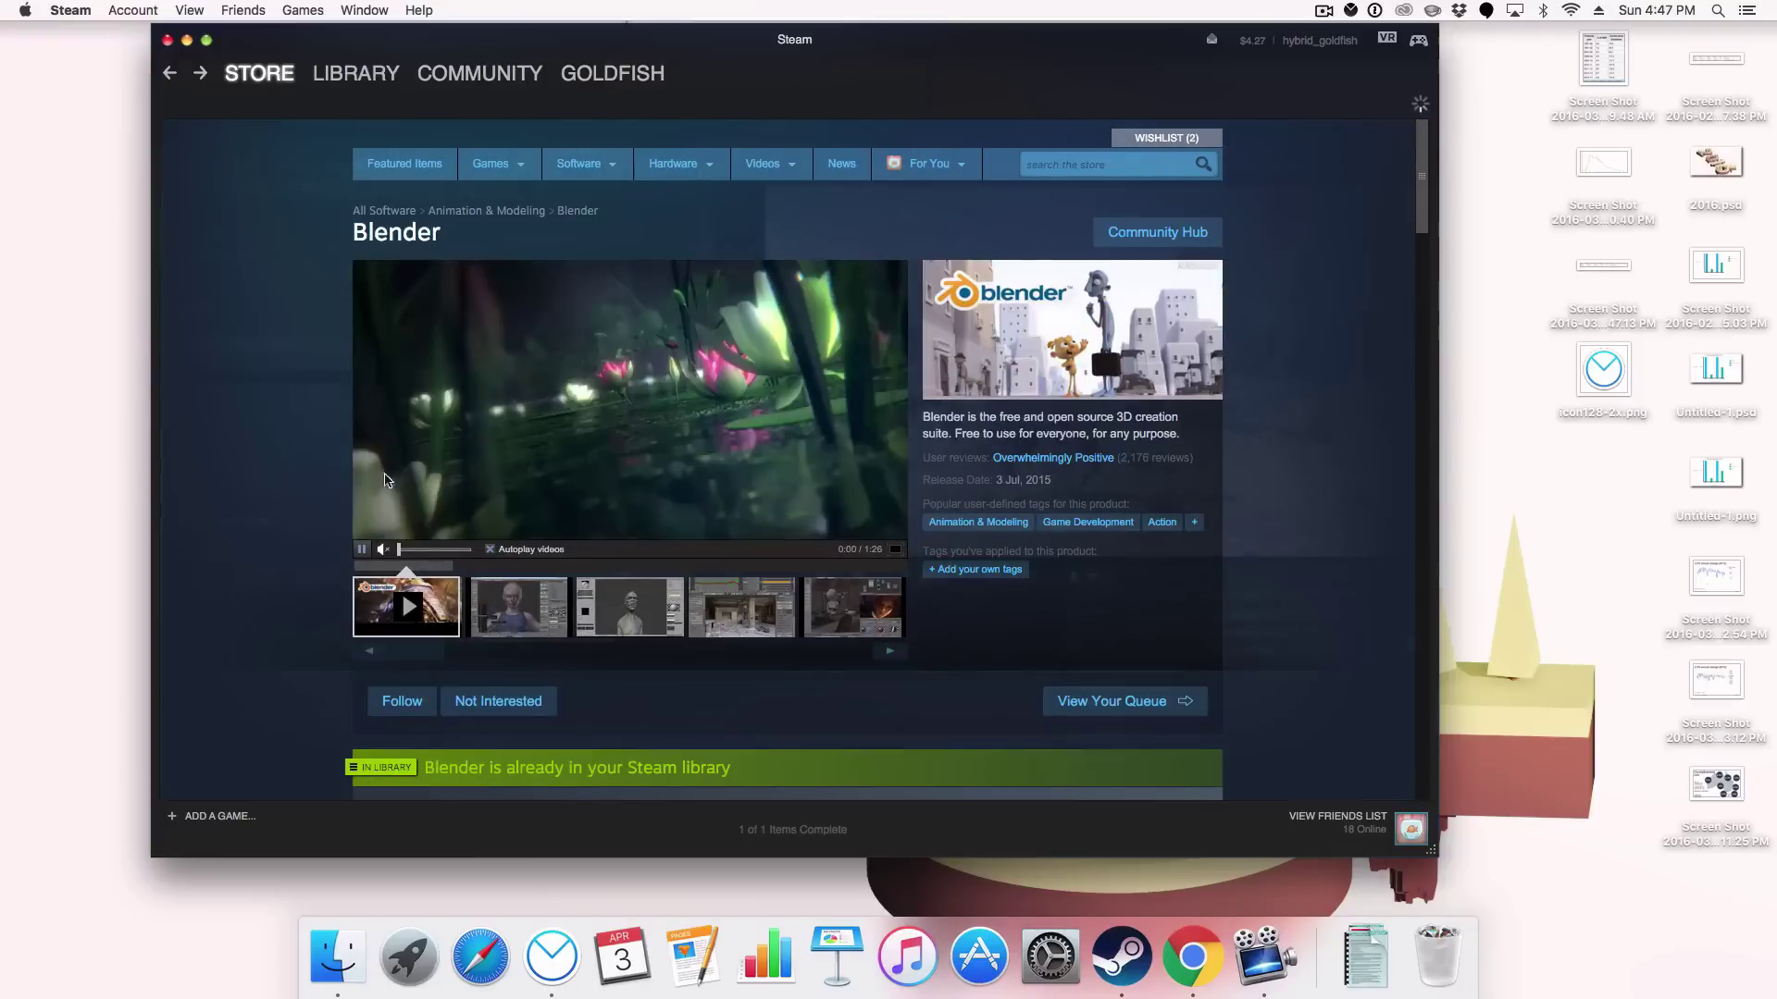
{"action": "scroll", "coordinate": [572, 388], "scroll_direction": "down", "scroll_amount": 2}
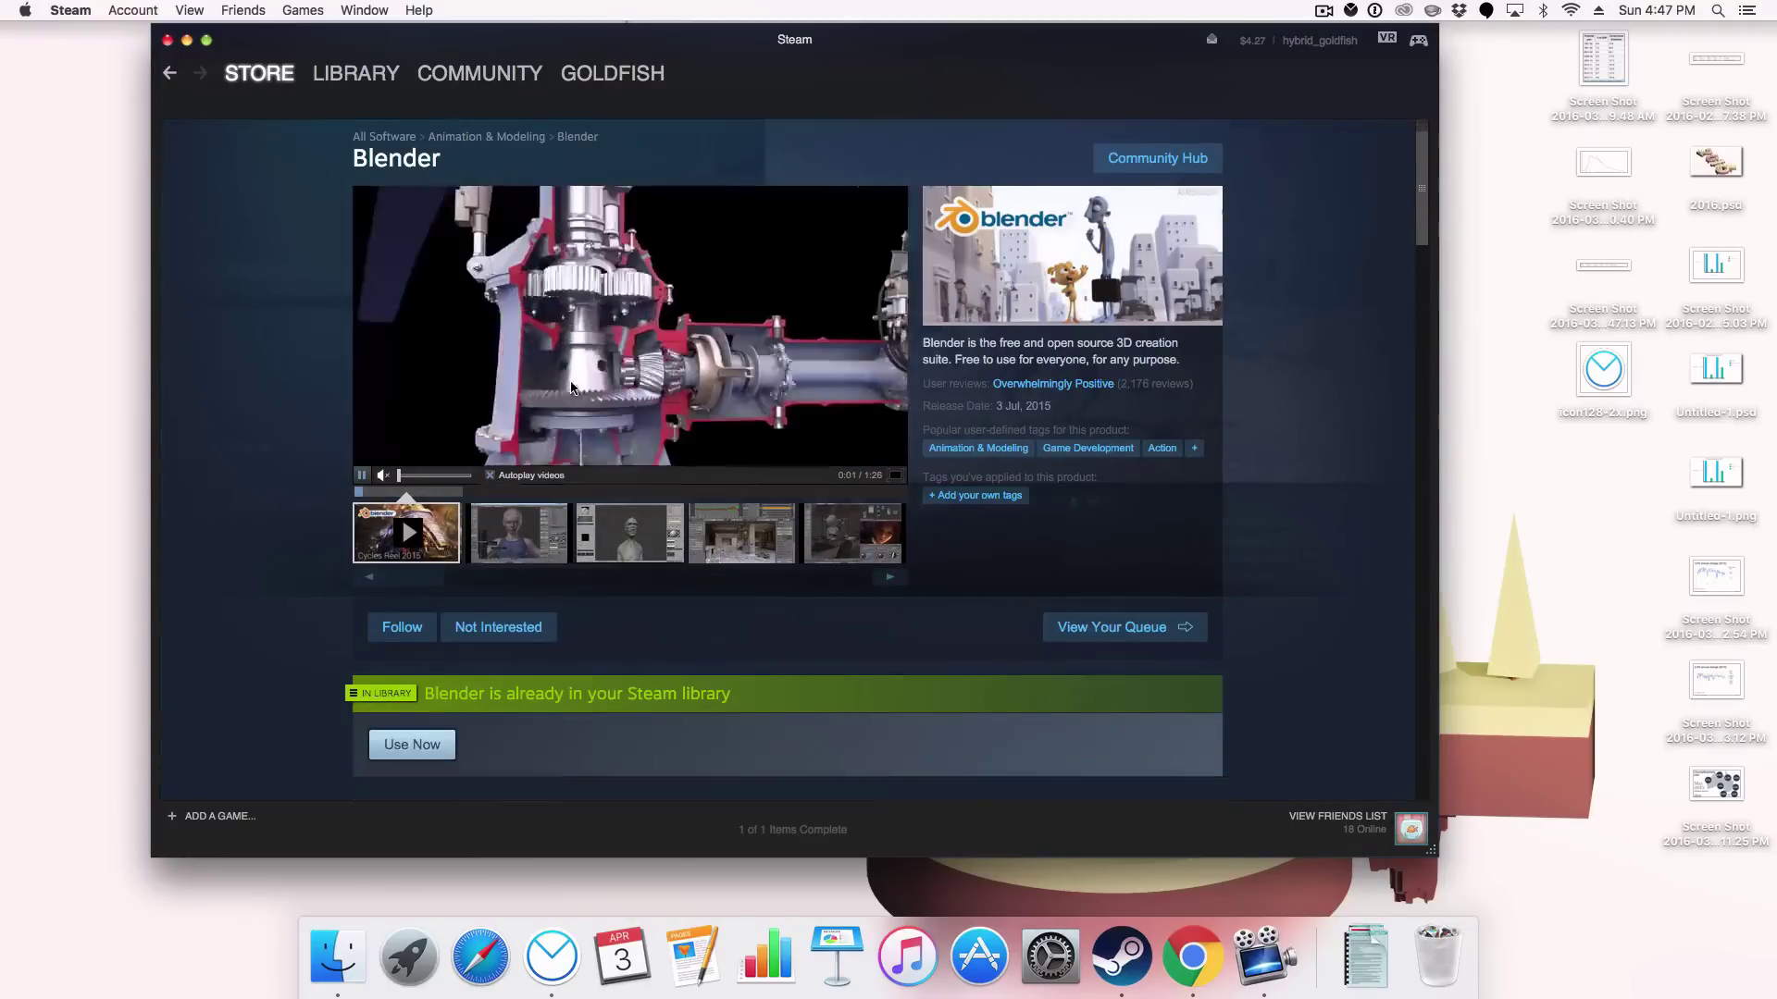
{"action": "scroll", "coordinate": [572, 389], "scroll_direction": "down", "scroll_amount": 10}
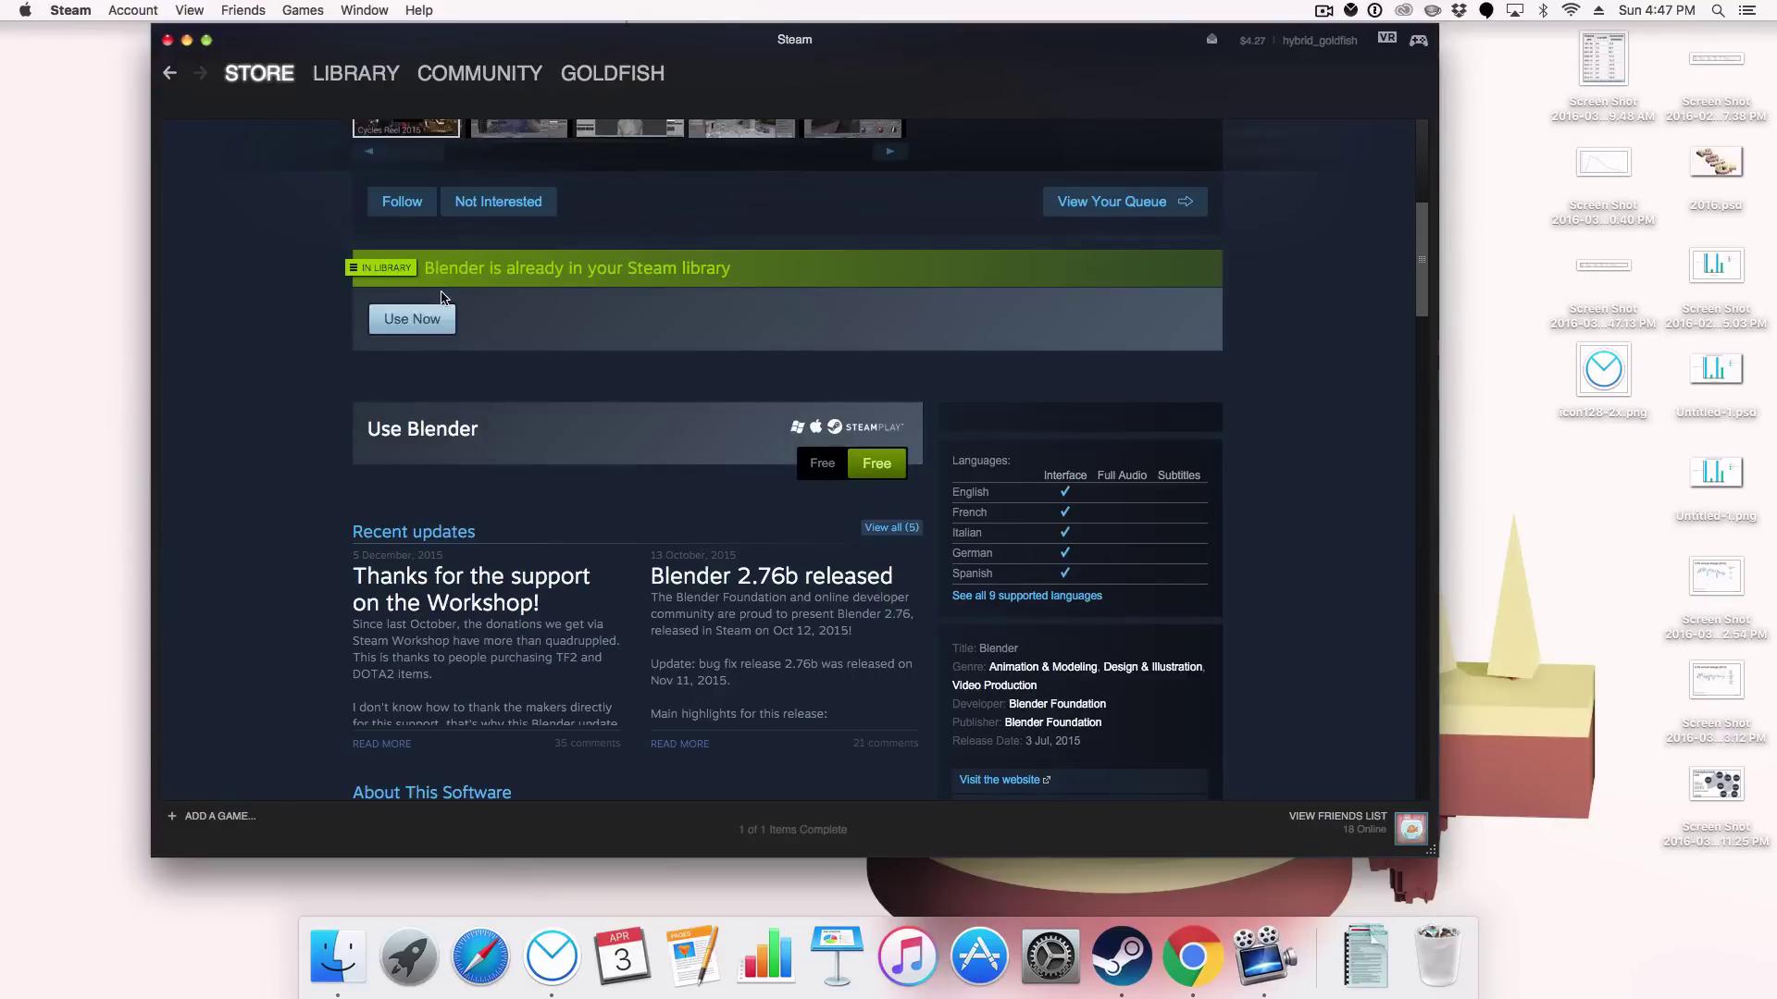
{"action": "left_click", "coordinate": [356, 73]}
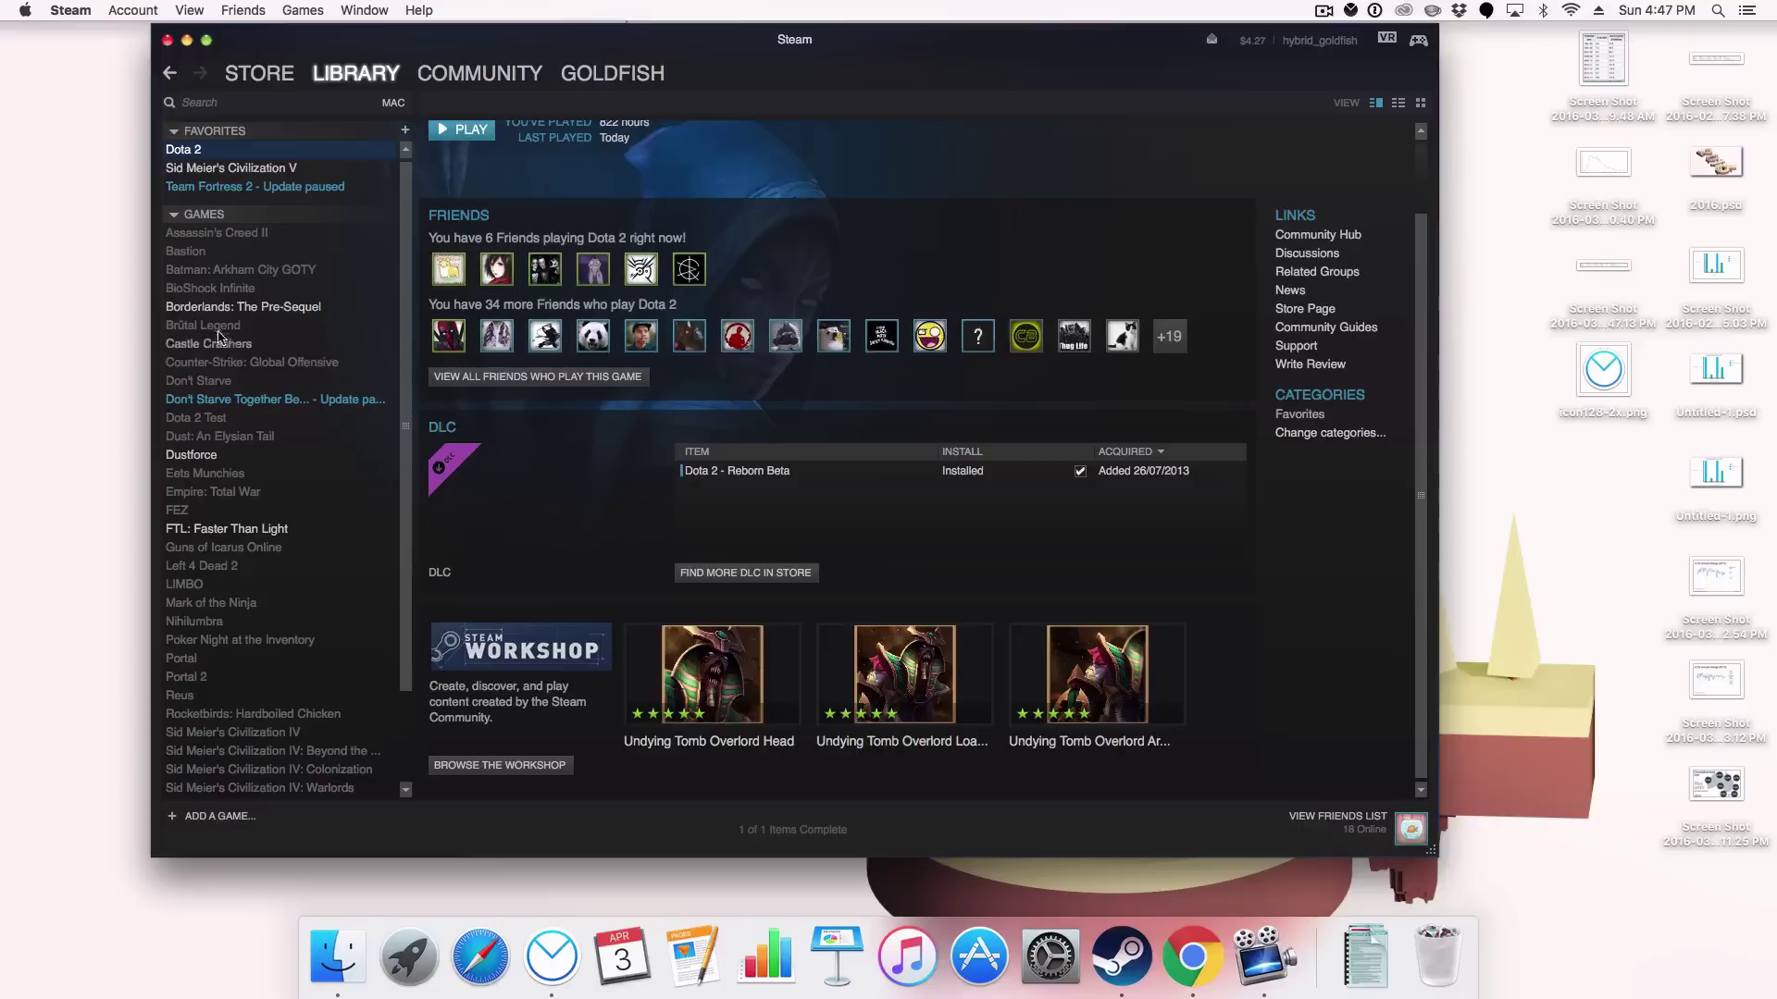
{"action": "mouse_move", "coordinate": [338, 85]}
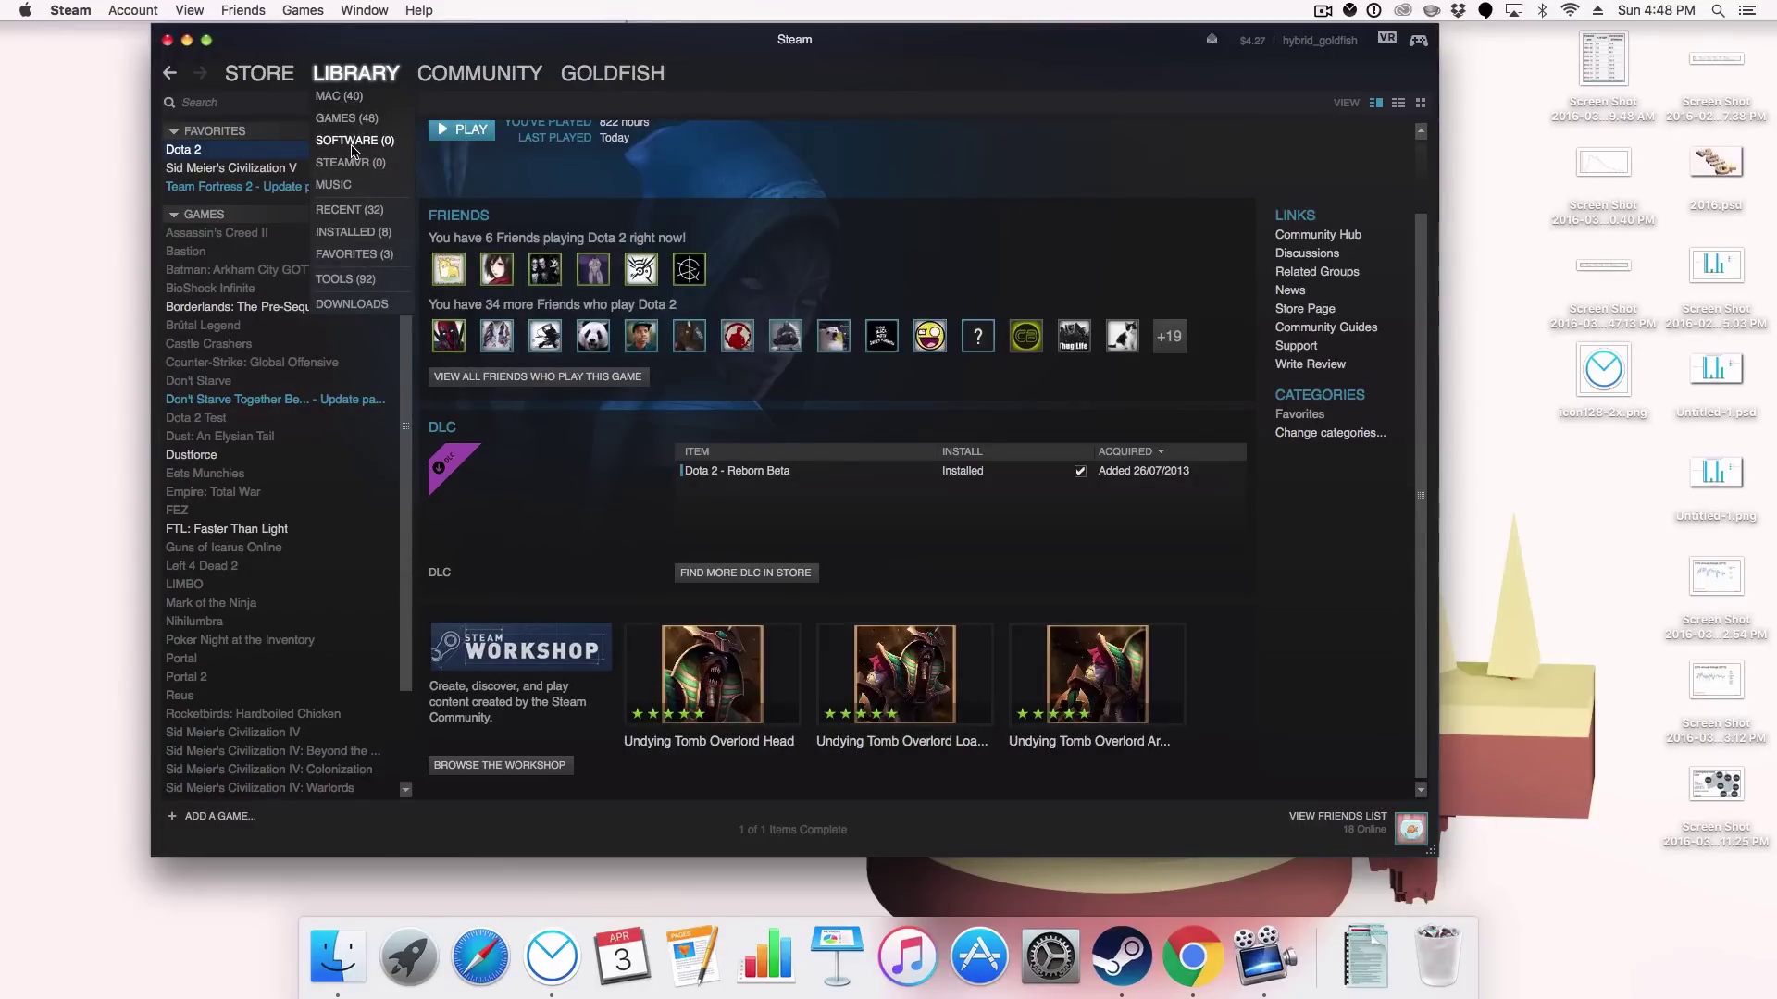
{"action": "left_click", "coordinate": [287, 86]}
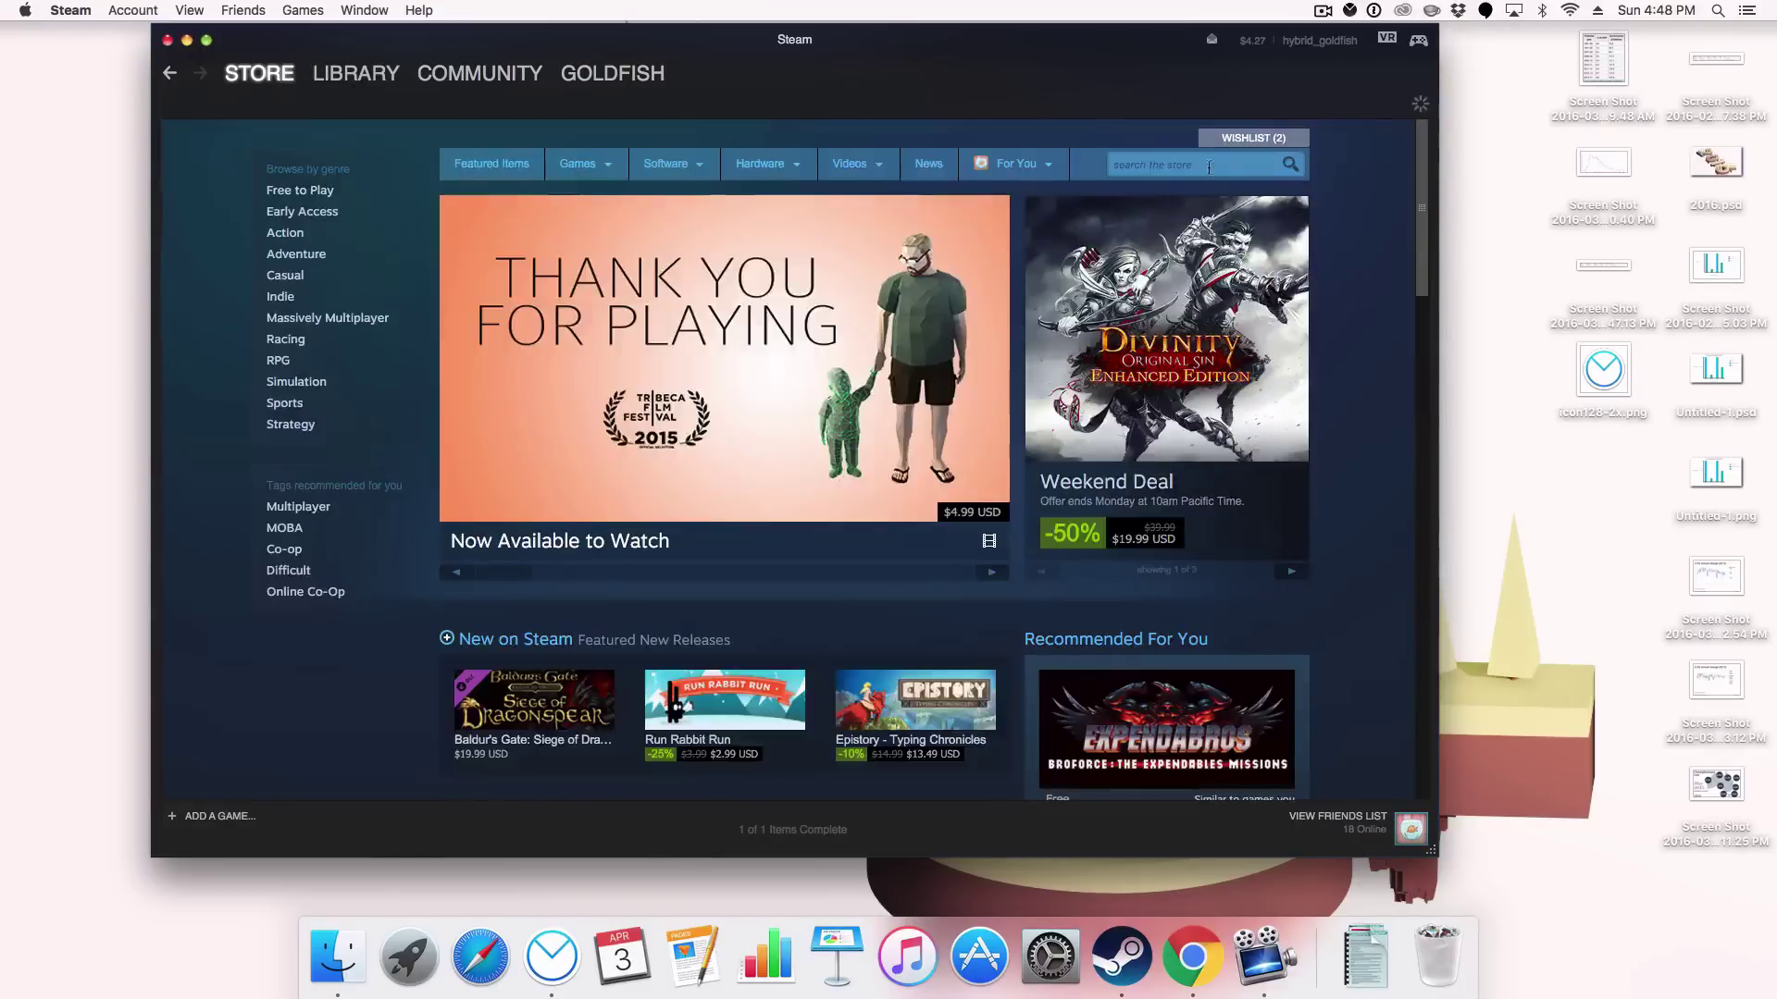
Step: Search the Steam store for 'blender' and list all matching results
{"action": "left_click", "coordinate": [1208, 167]}
{"action": "type", "text": "blender"}
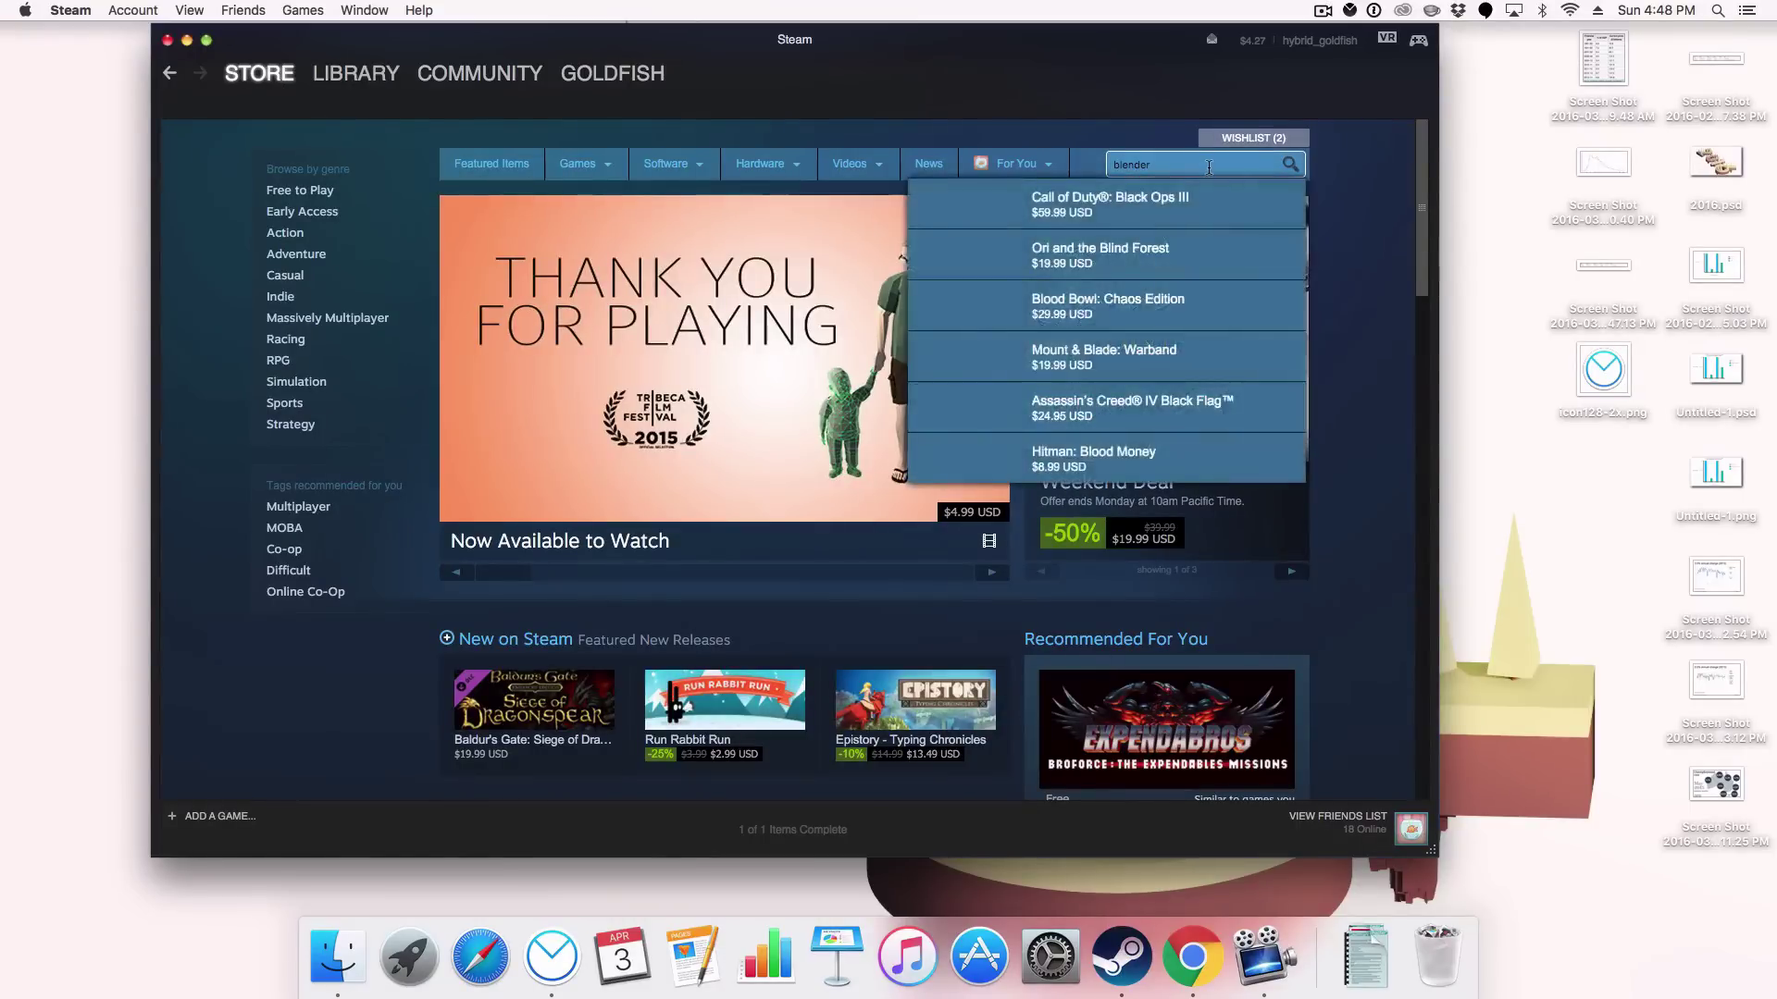
{"action": "key", "text": "Return"}
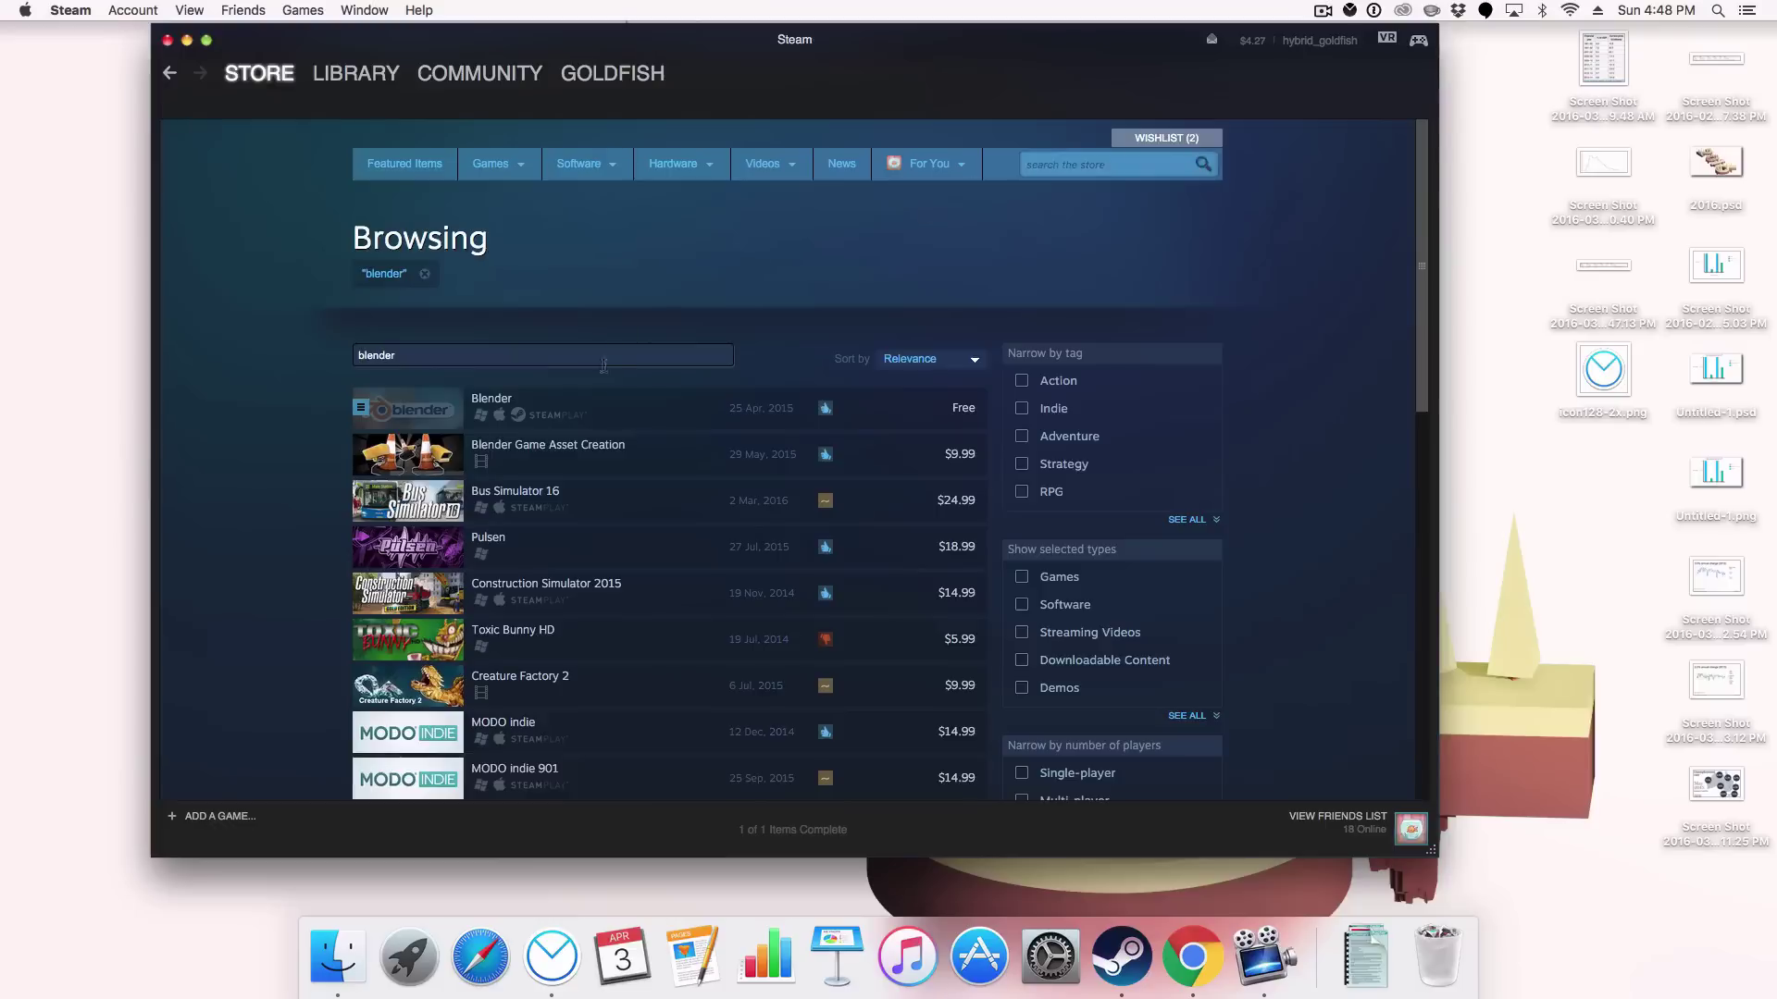
Step: Open Blender's store page and start installing it with Use Now
{"action": "mouse_move", "coordinate": [397, 408]}
{"action": "left_click", "coordinate": [682, 412]}
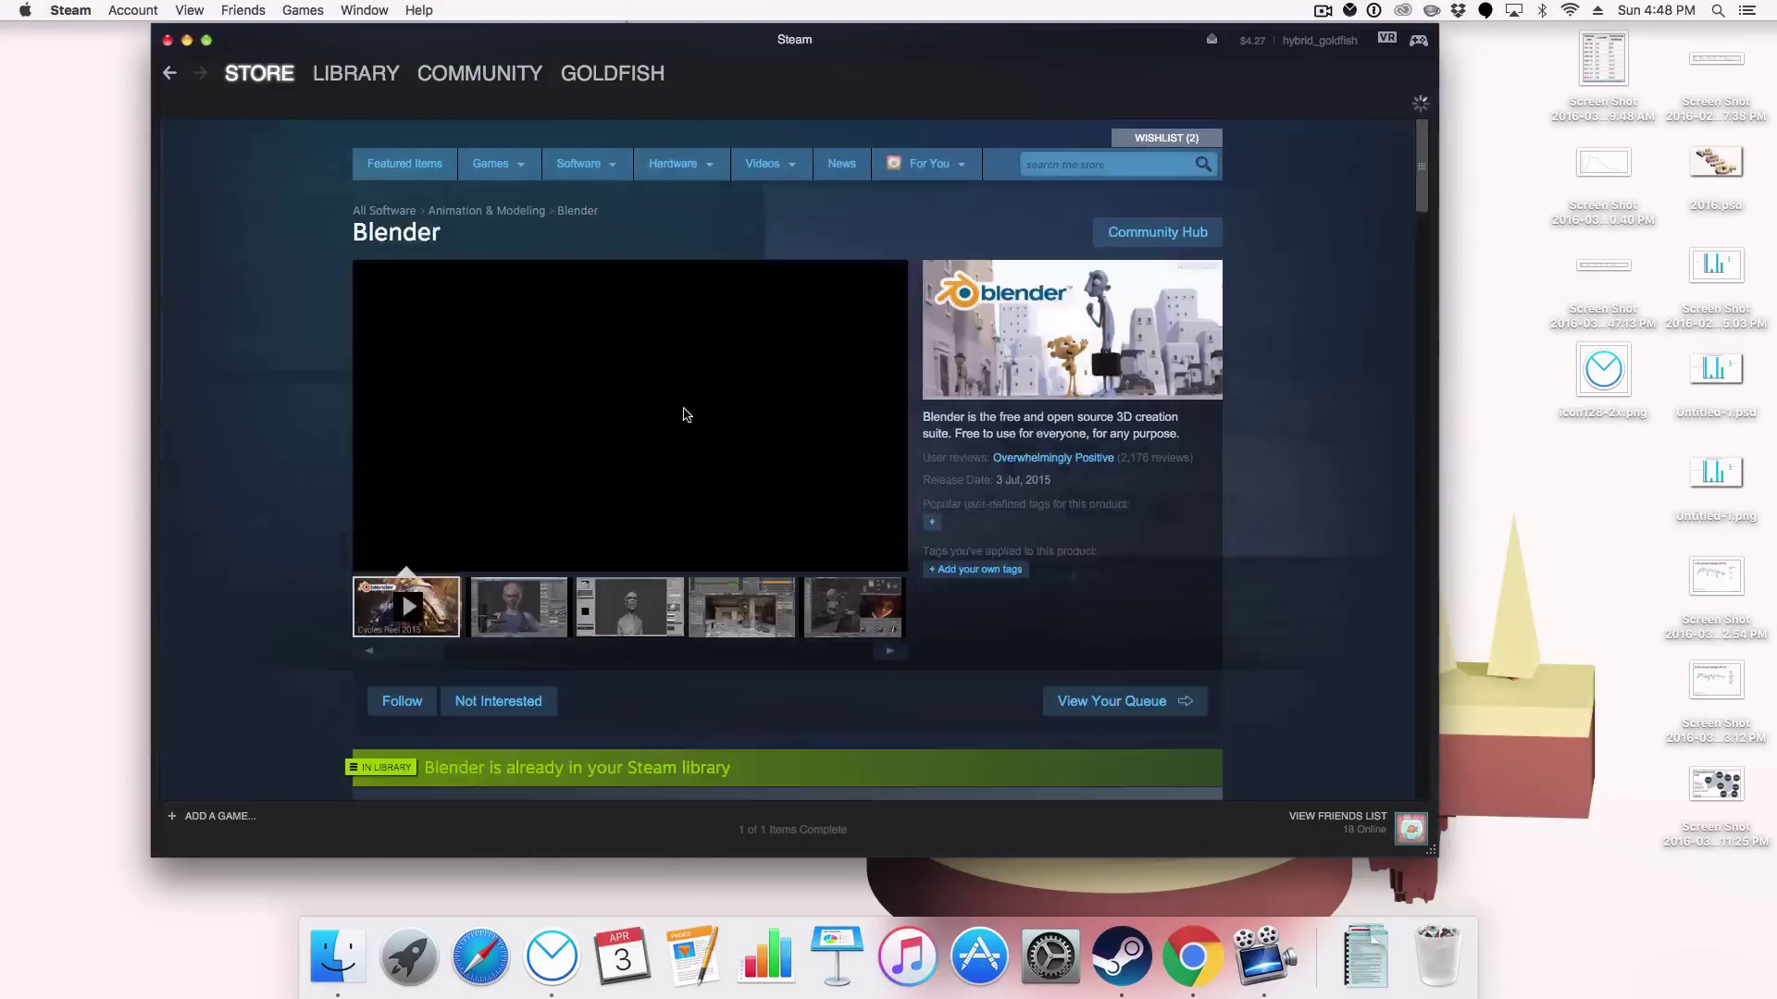
{"action": "scroll", "coordinate": [553, 694], "scroll_direction": "down", "scroll_amount": 3}
{"action": "left_click", "coordinate": [412, 699]}
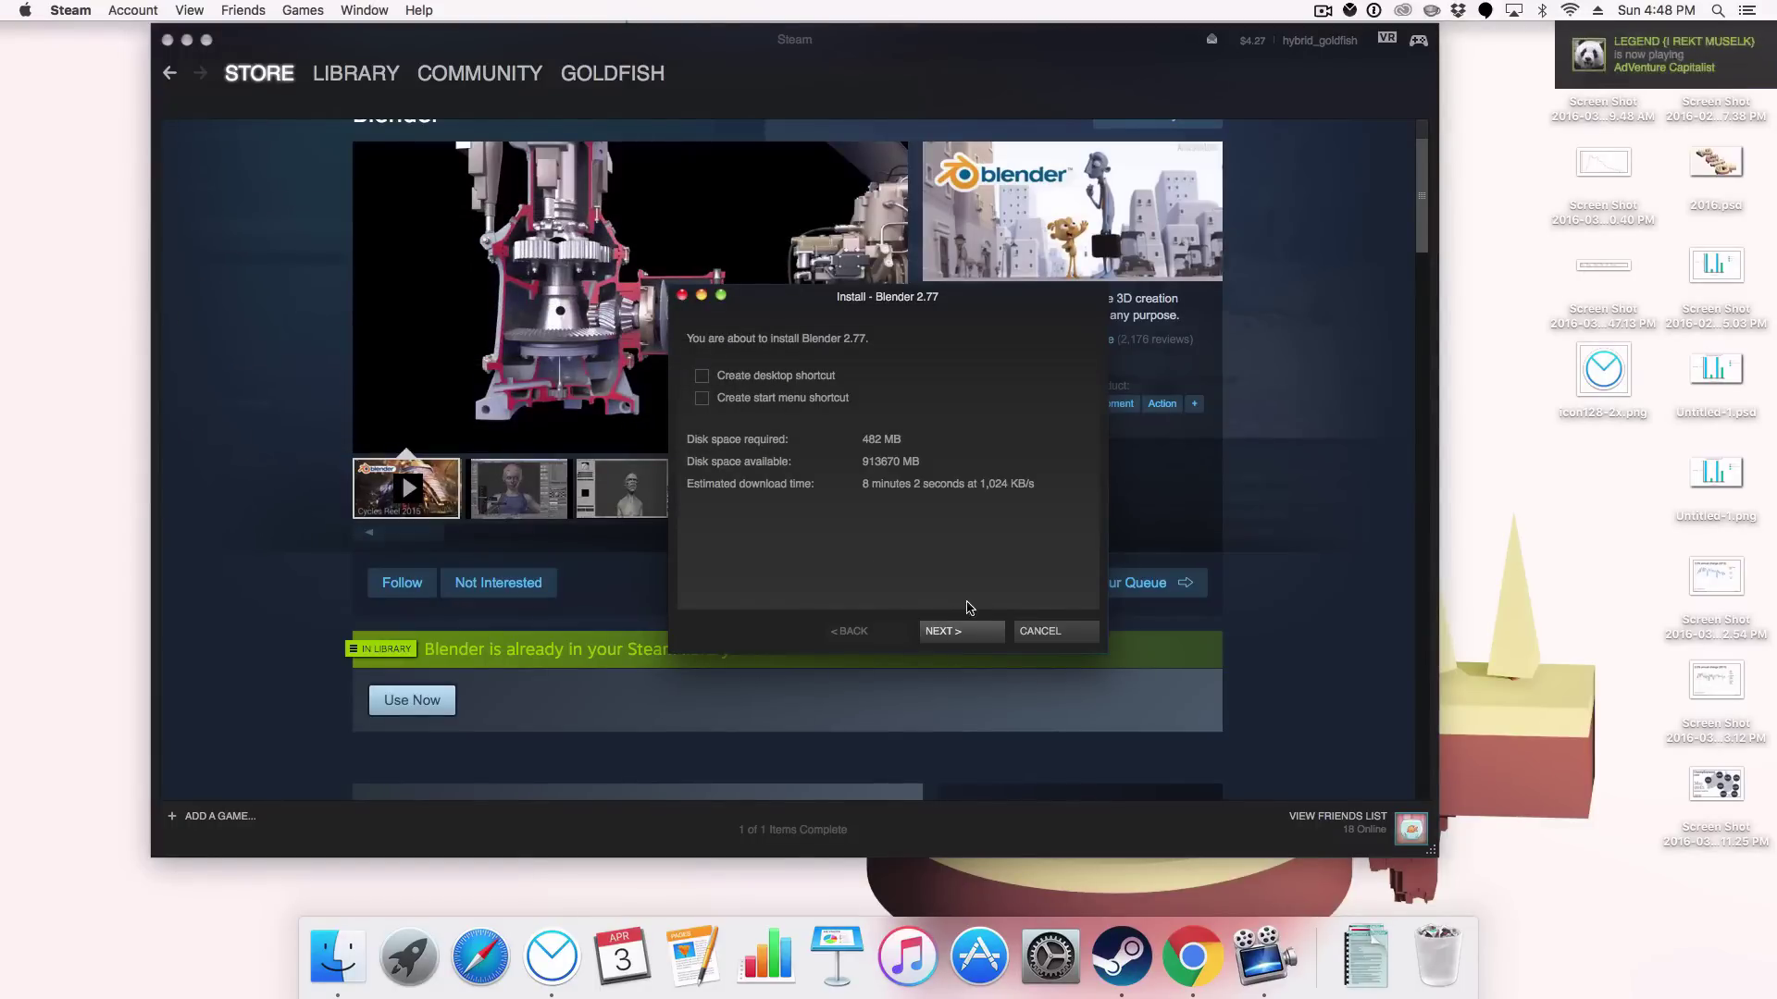
Step: Confirm the Blender 2.77 install and close the finished install window
{"action": "left_click", "coordinate": [942, 632]}
{"action": "left_click", "coordinate": [1038, 629]}
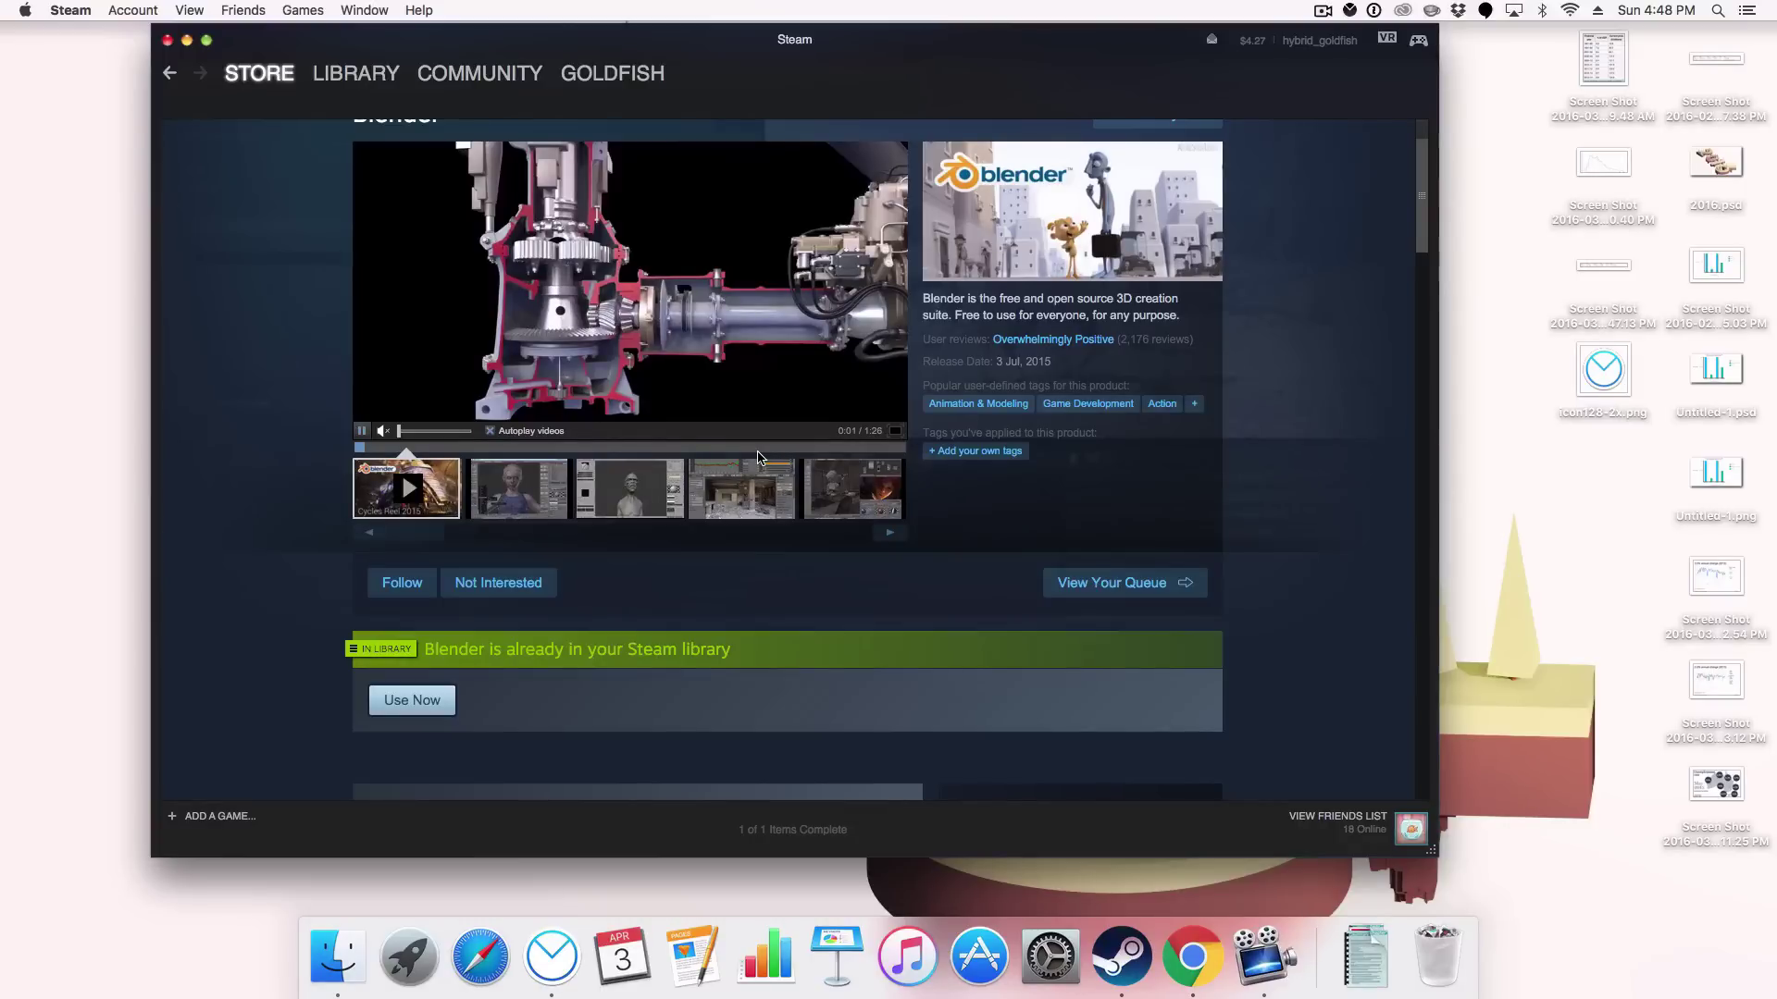
{"action": "scroll", "coordinate": [757, 457], "scroll_direction": "down", "scroll_amount": 10}
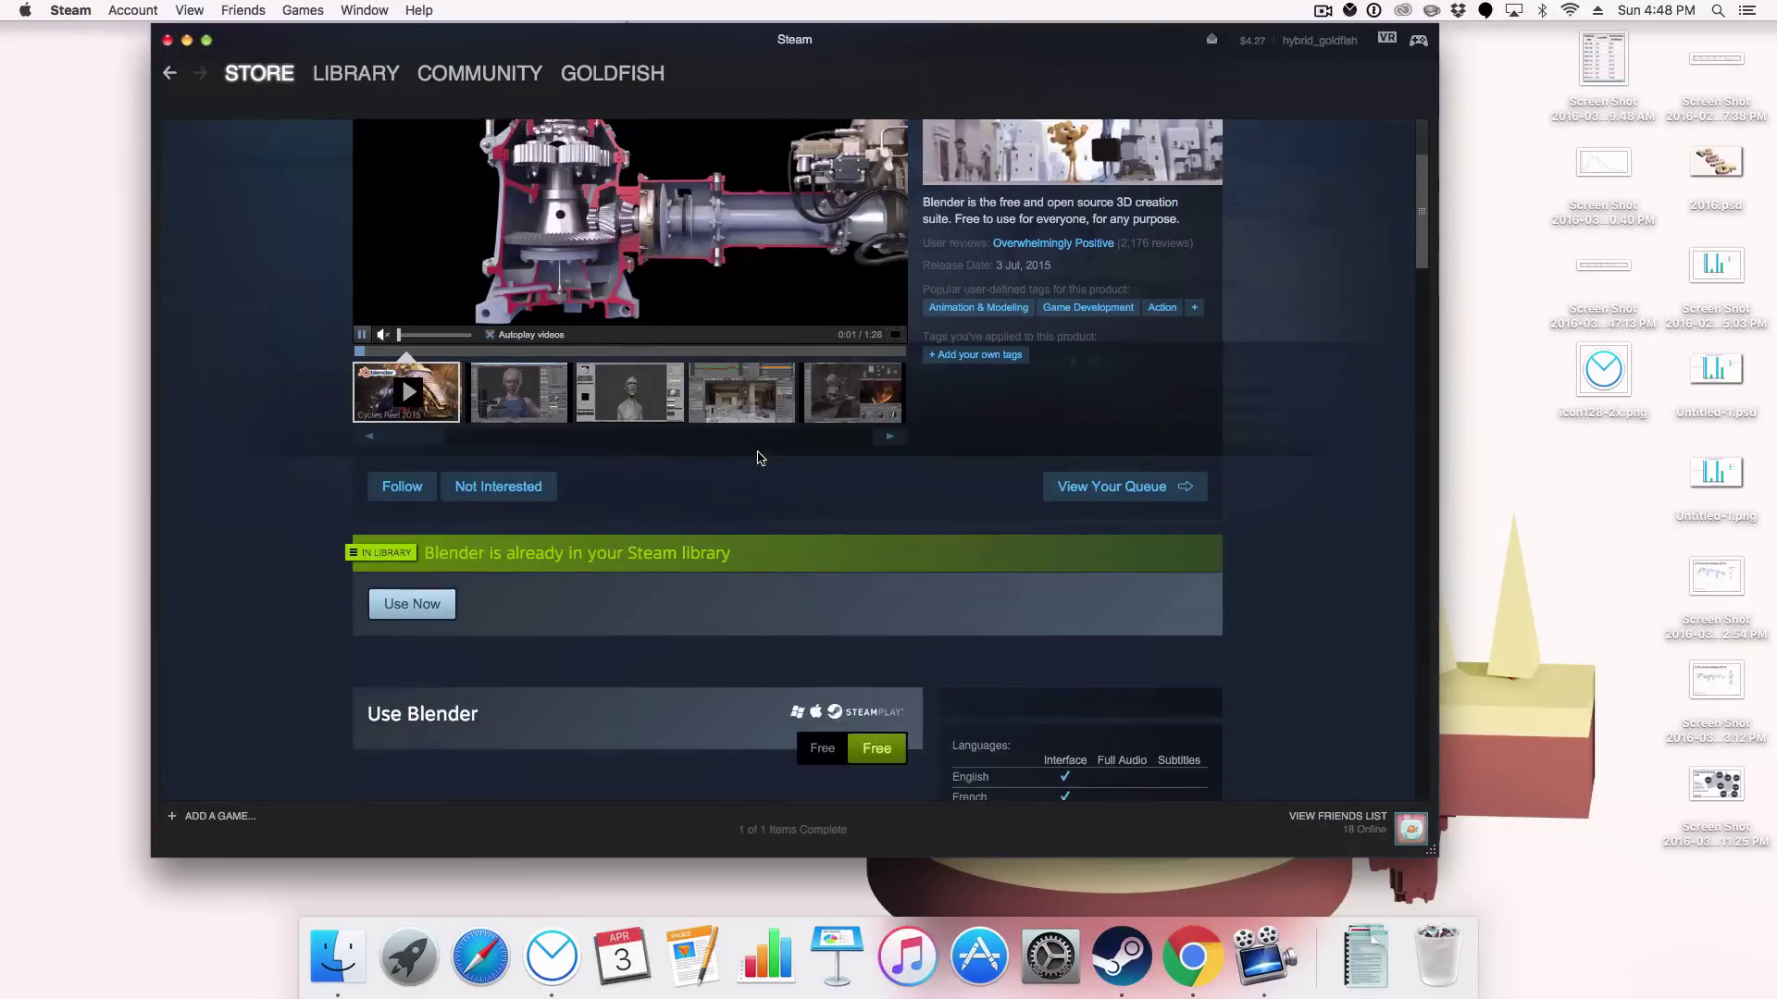
{"action": "scroll", "coordinate": [766, 476], "scroll_direction": "down", "scroll_amount": 6}
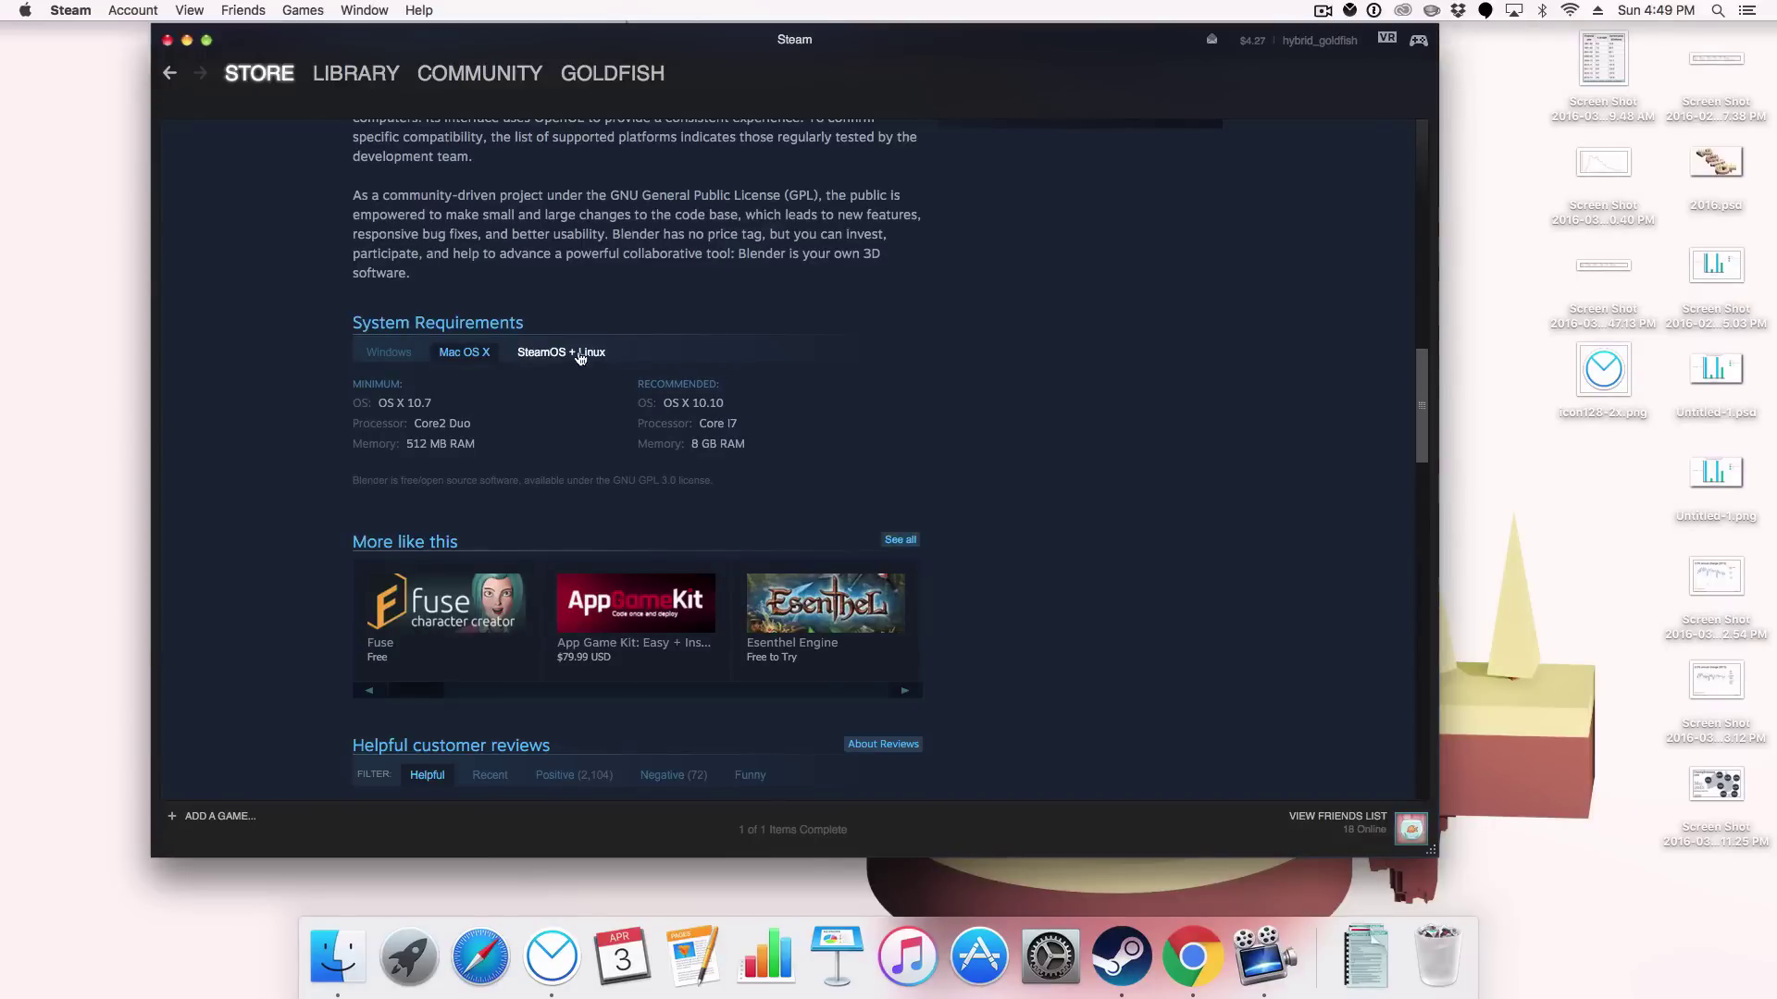
{"action": "scroll", "coordinate": [888, 321], "scroll_direction": "up", "scroll_amount": 5}
{"action": "scroll", "coordinate": [888, 321], "scroll_direction": "up", "scroll_amount": 4}
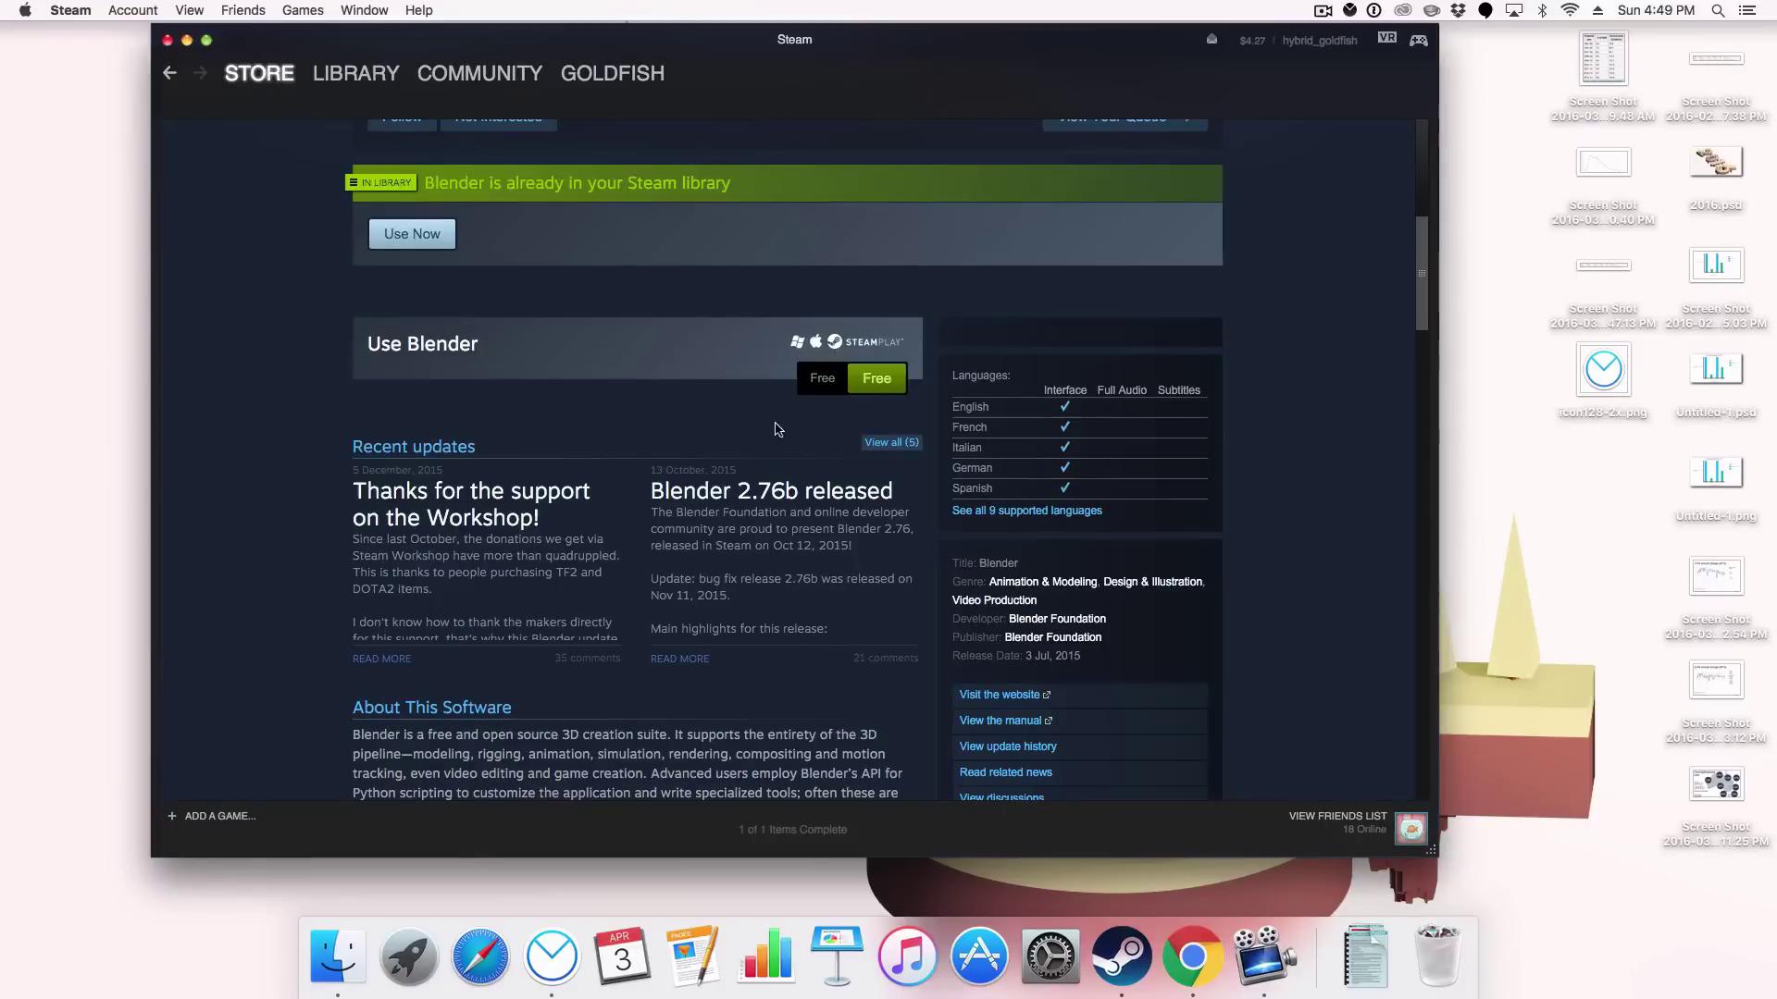
Step: Launch Blender from Spotlight by searching 'ble'
{"action": "key", "text": "super+space"}
{"action": "type", "text": "ble"}
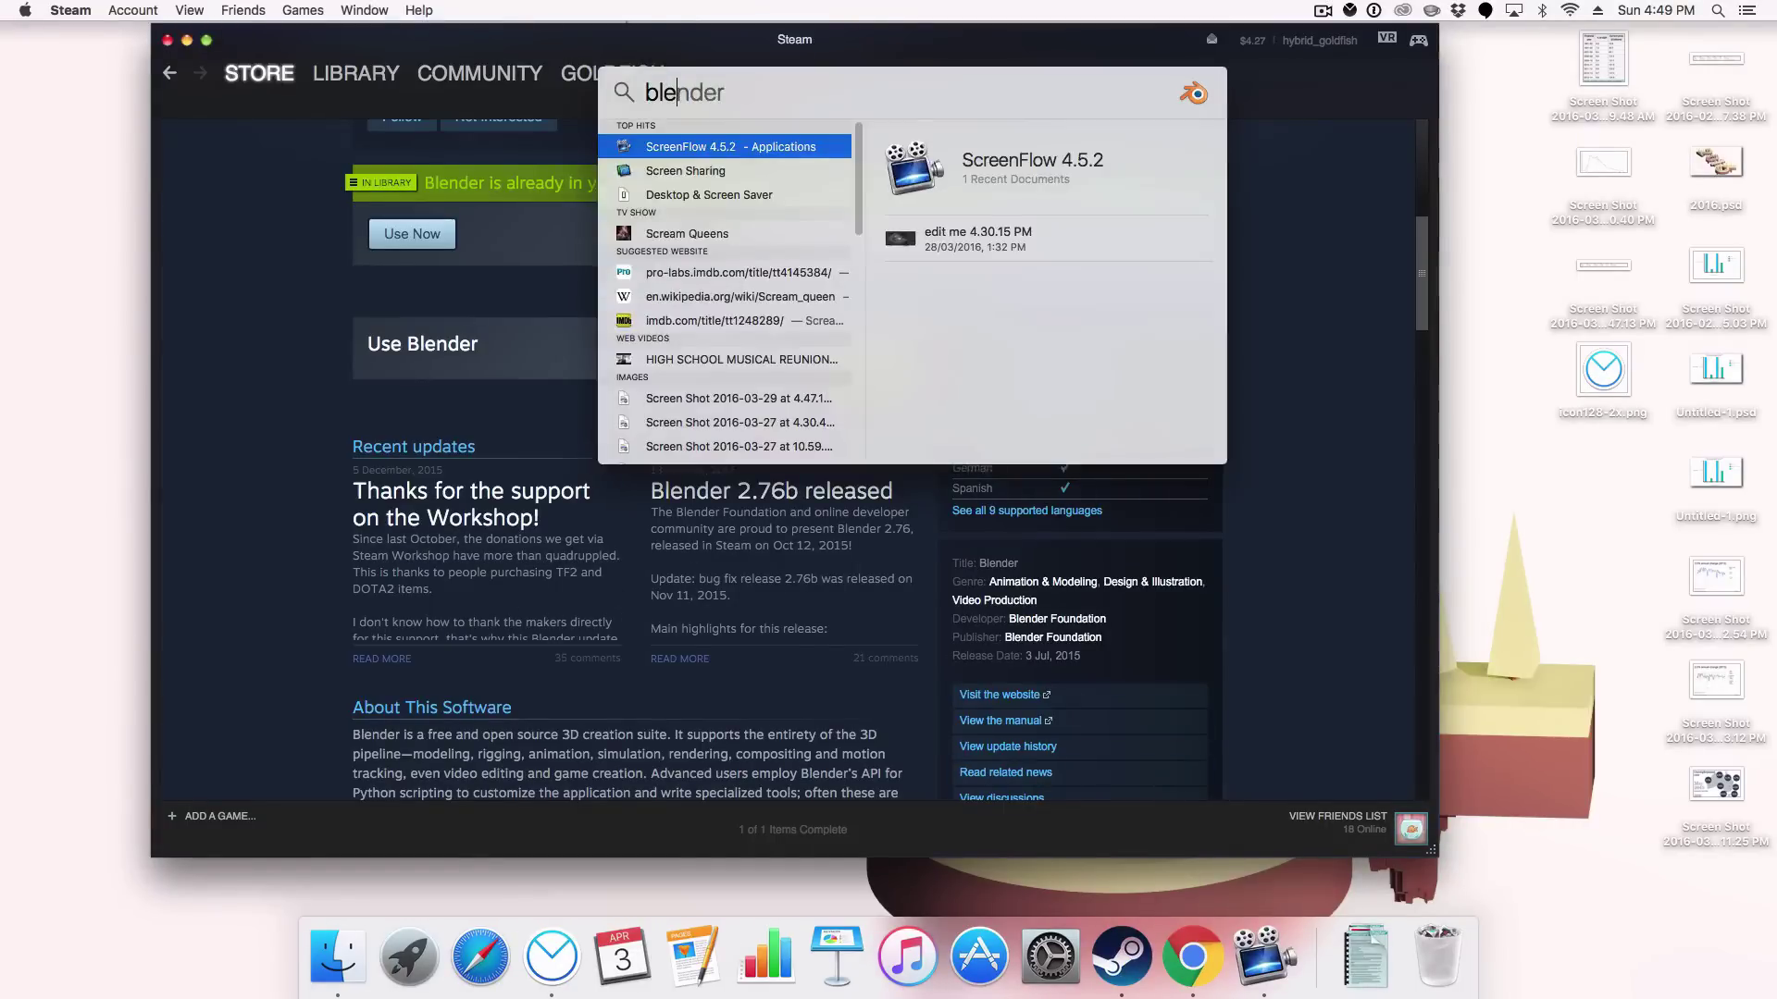
{"action": "key", "text": "Return"}
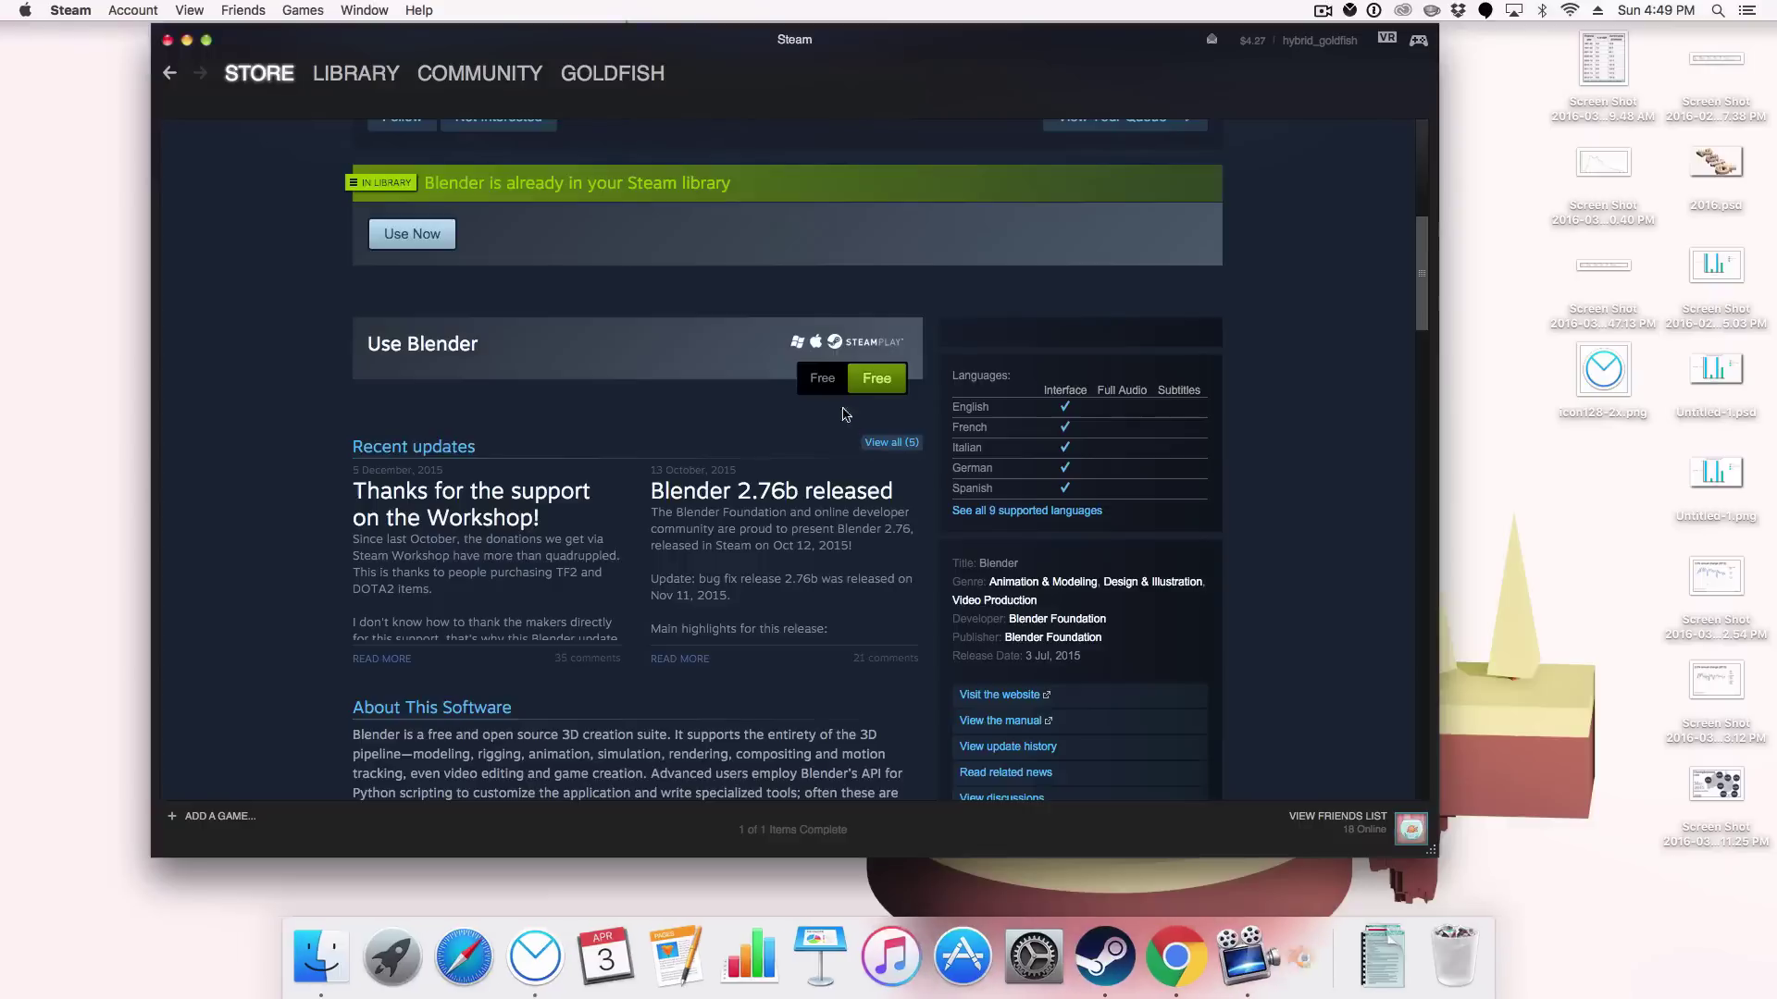
{"action": "scroll", "coordinate": [736, 430], "scroll_direction": "up", "scroll_amount": 10}
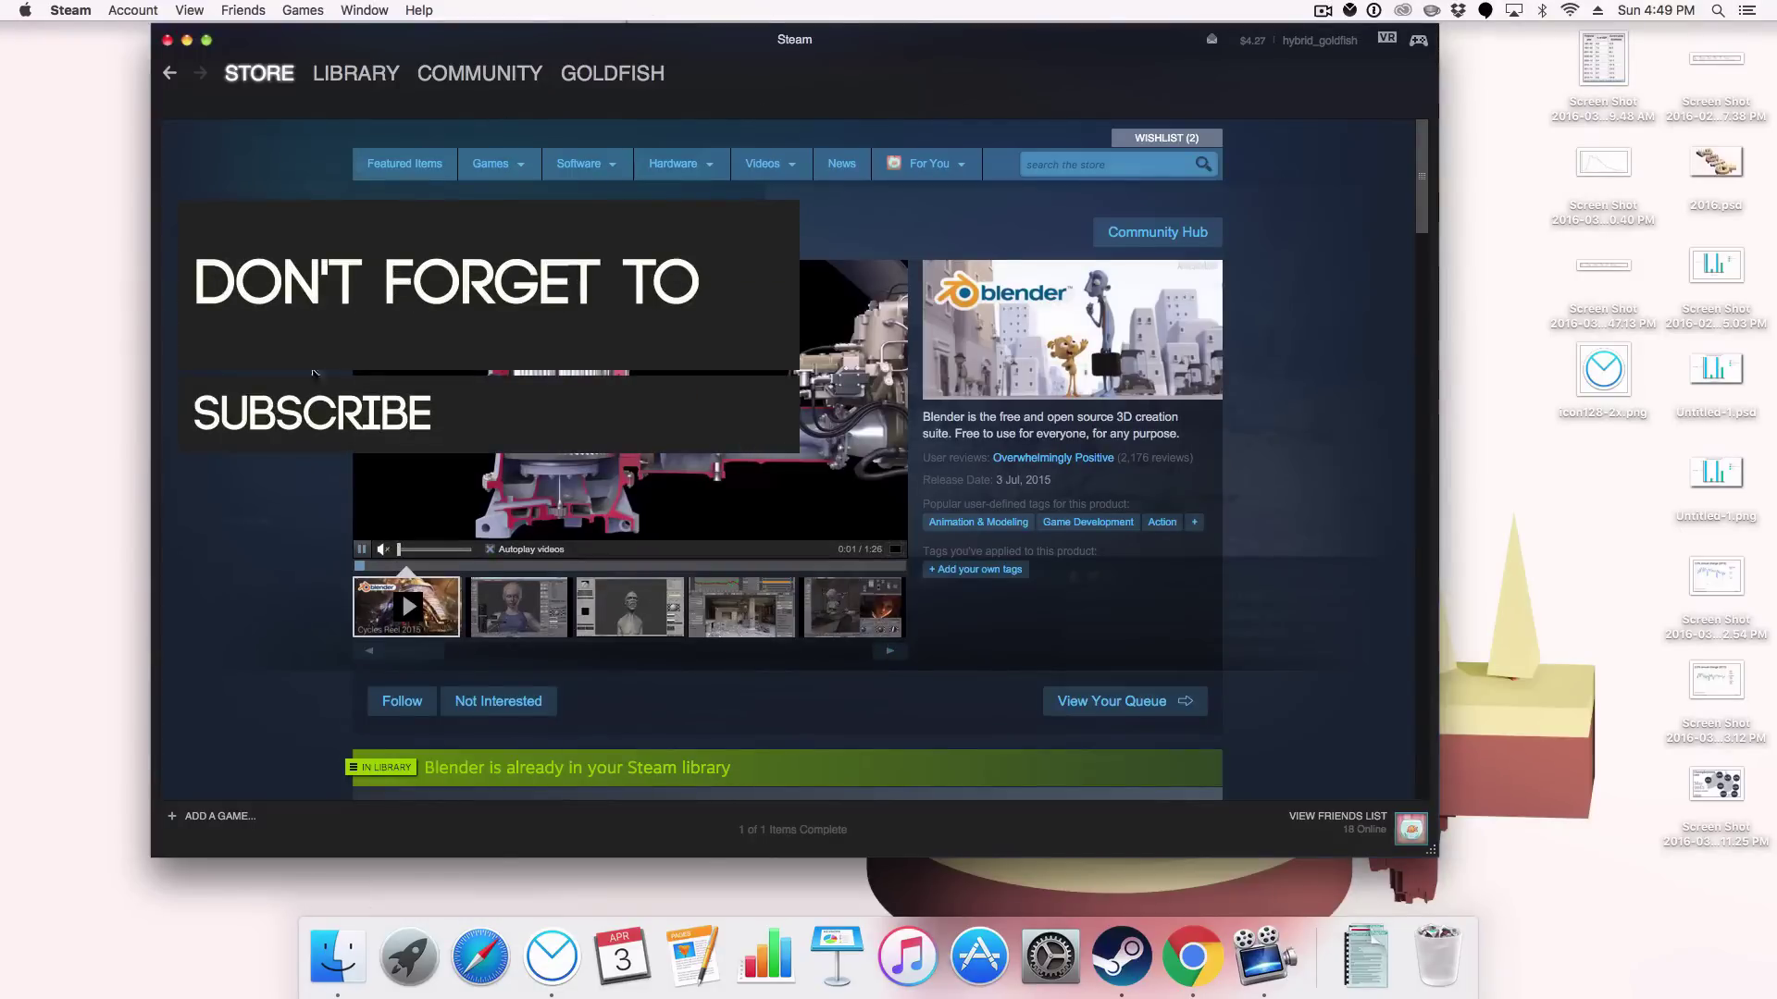
Step: View Brütal Legend and Don't Starve Together Beta in the Library, then return to the Store
{"action": "scroll", "coordinate": [812, 641], "scroll_direction": "down", "scroll_amount": 3}
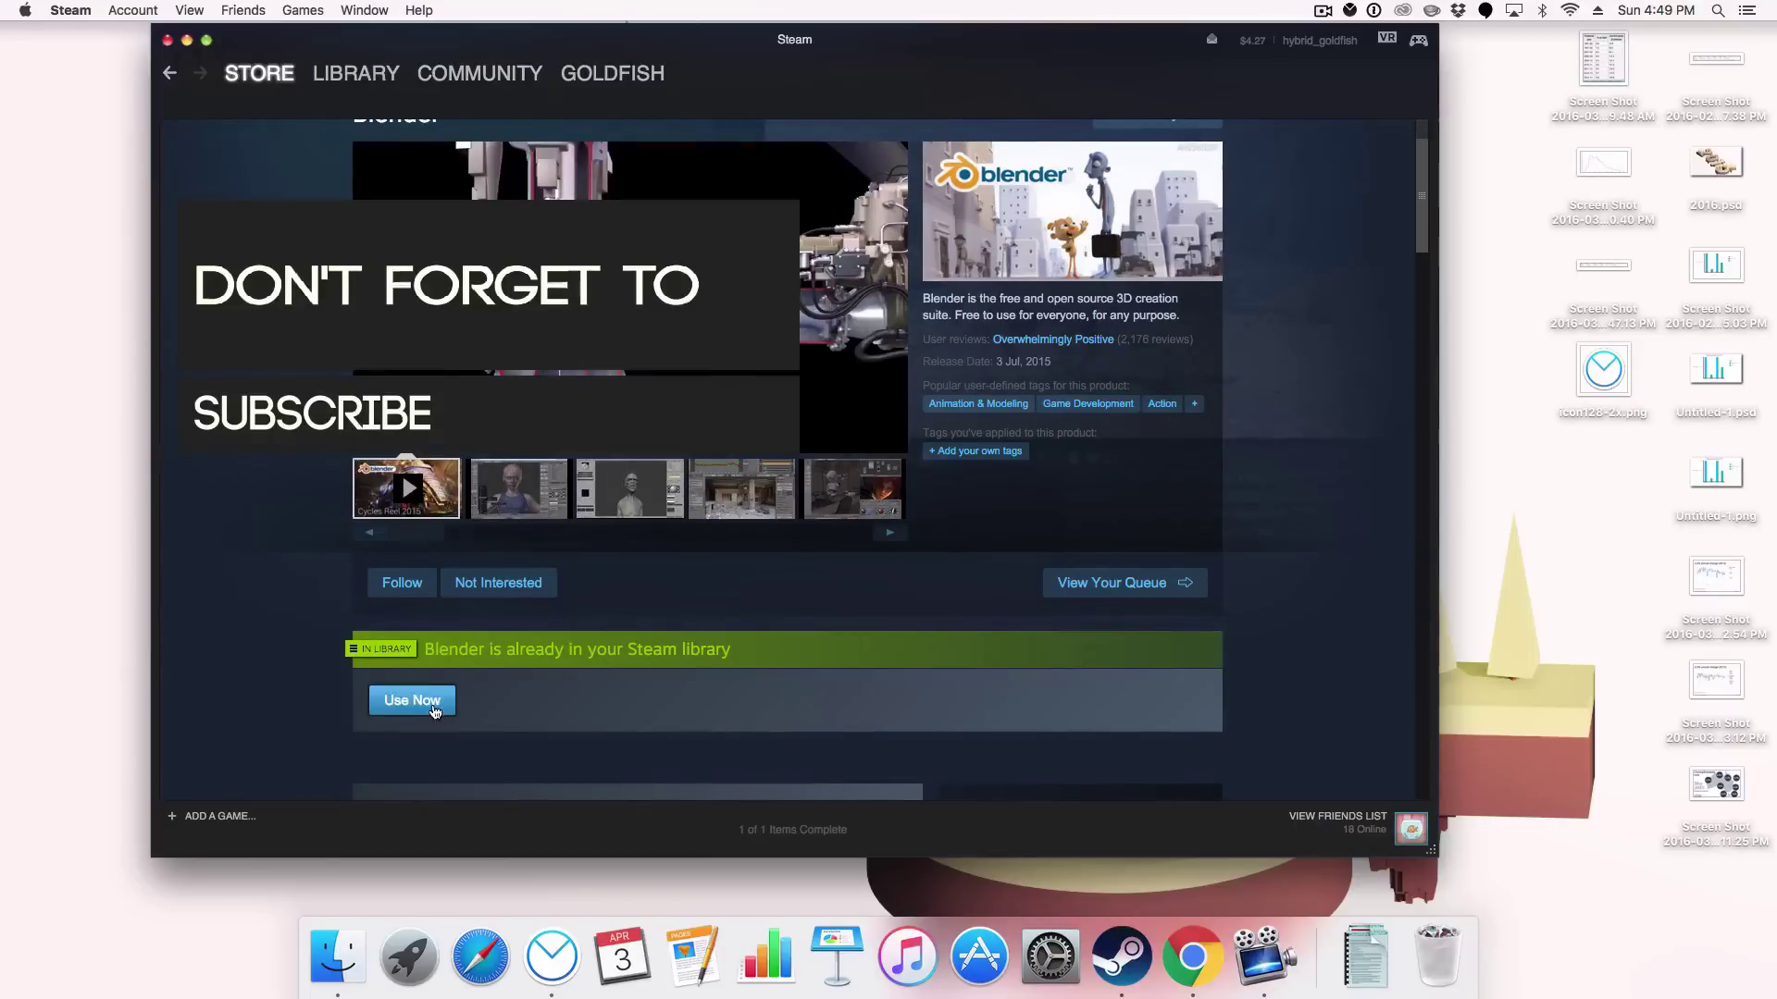
{"action": "left_click", "coordinate": [363, 81]}
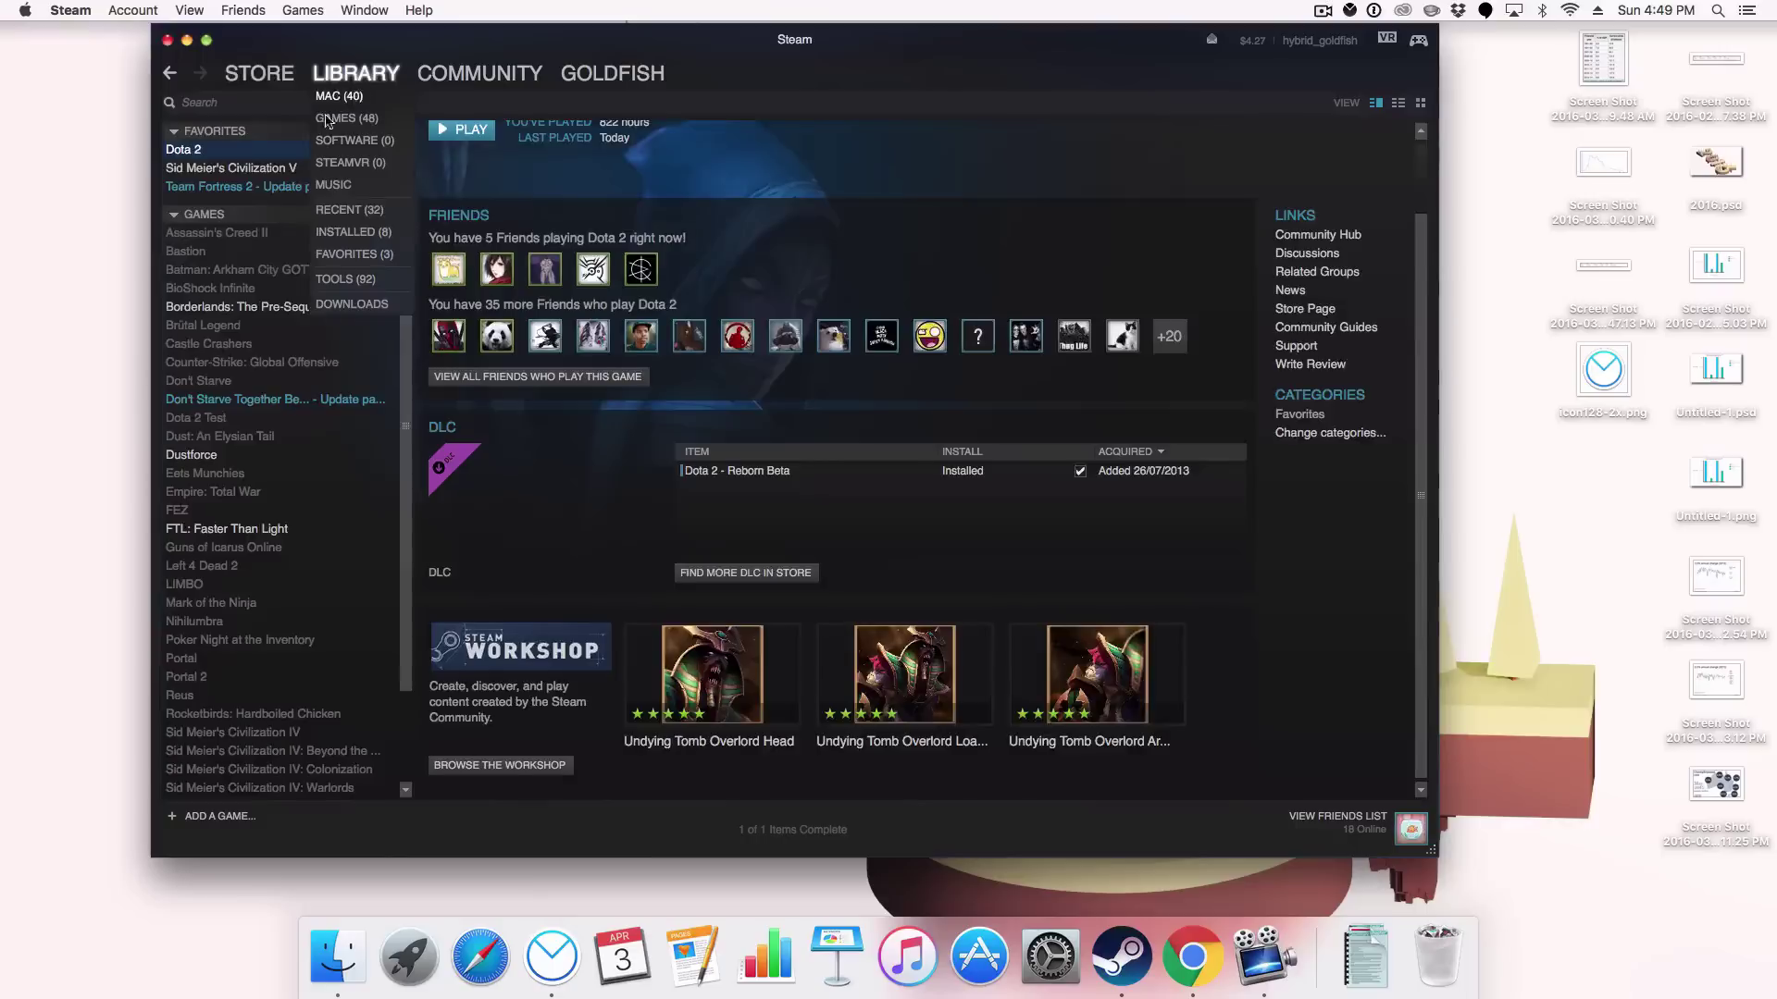
{"action": "left_click", "coordinate": [202, 325]}
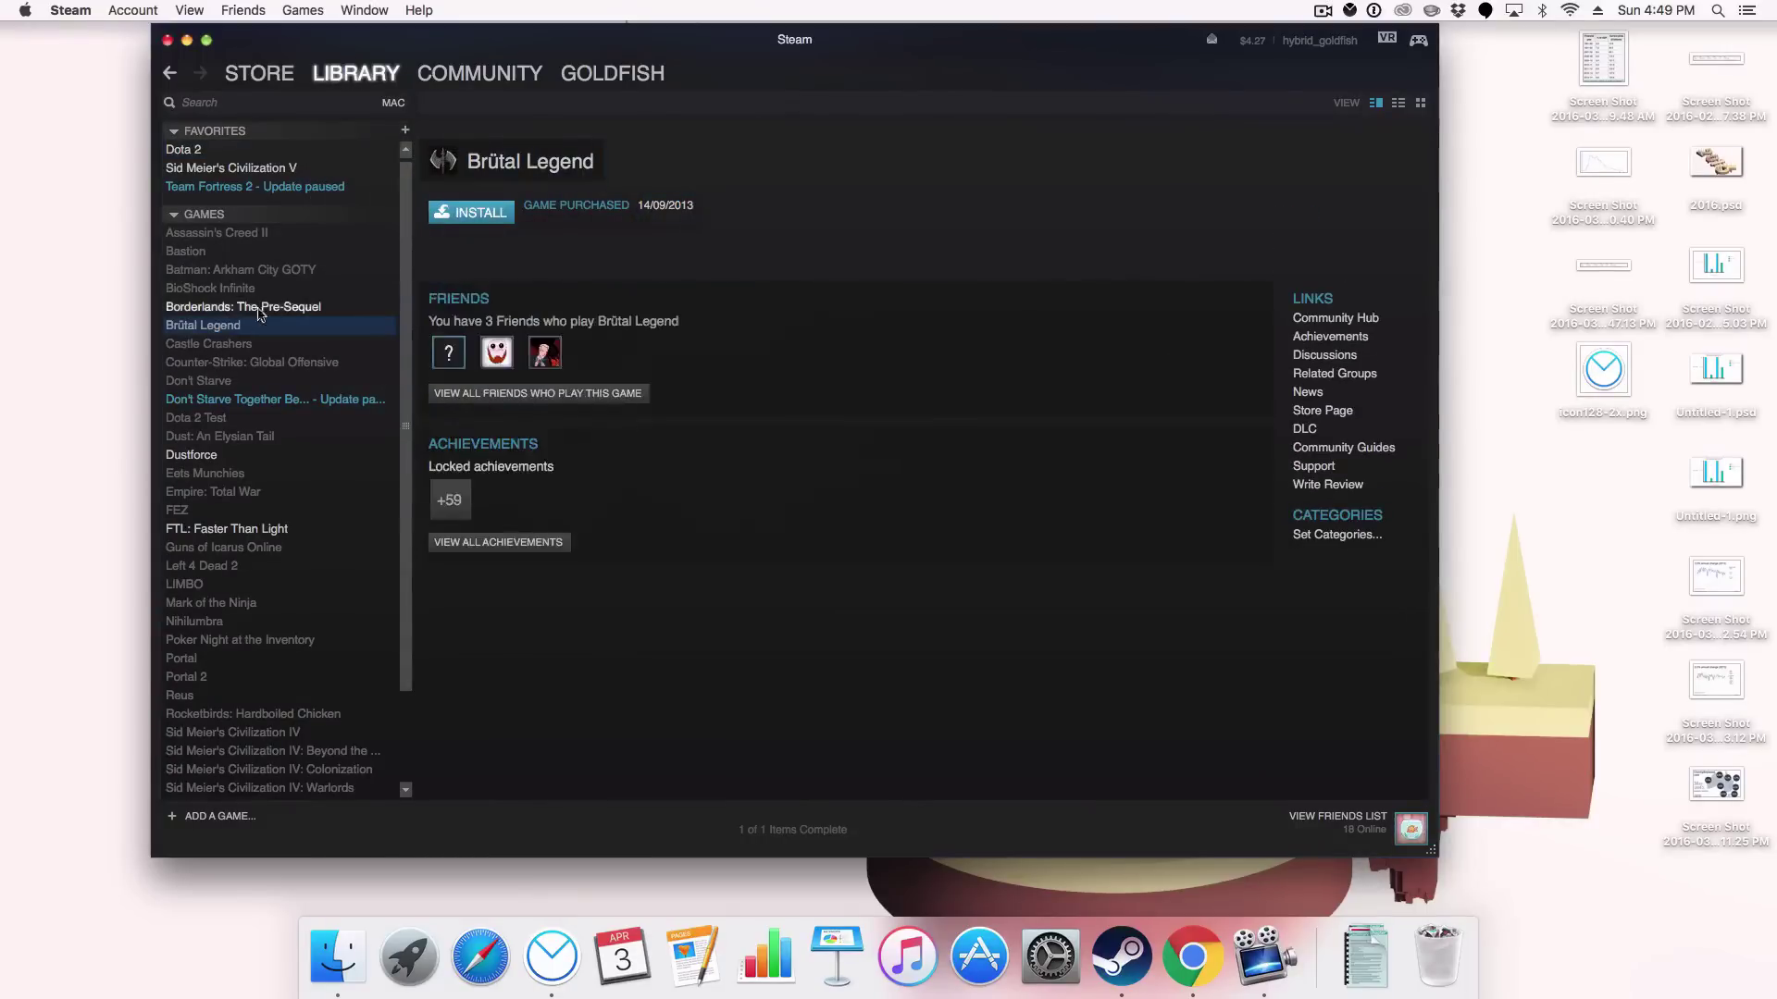
{"action": "left_click", "coordinate": [205, 396]}
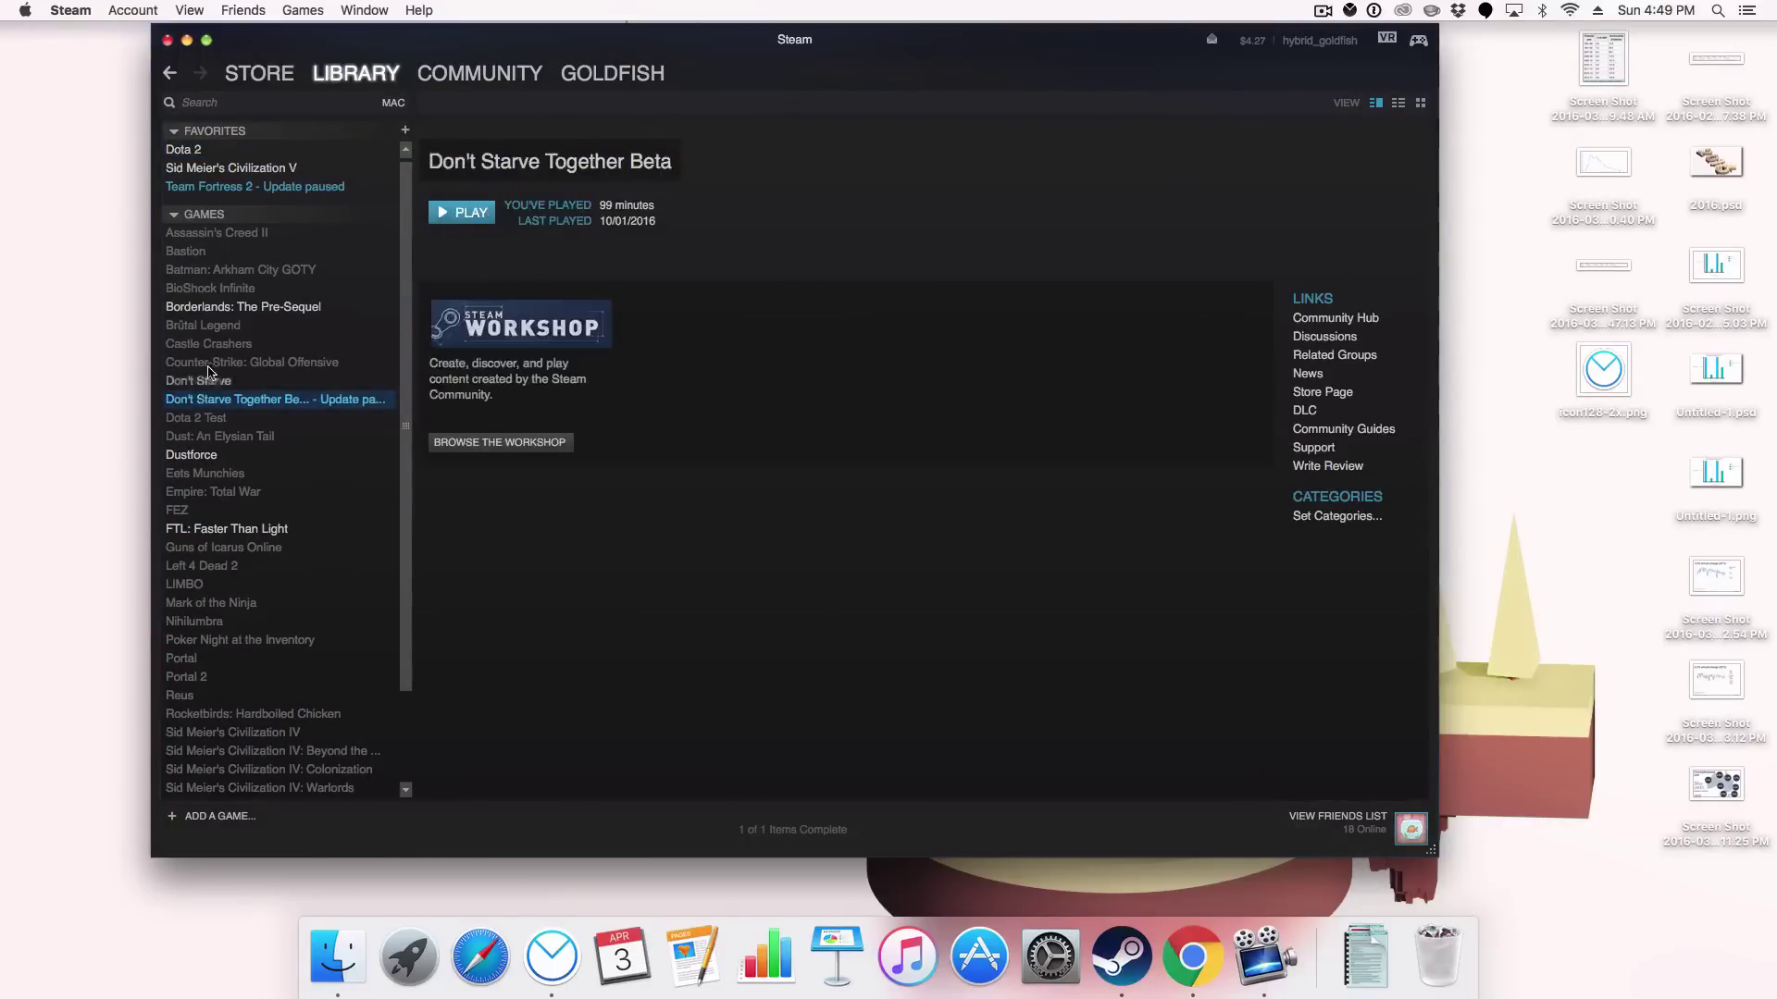
{"action": "left_click", "coordinate": [268, 326]}
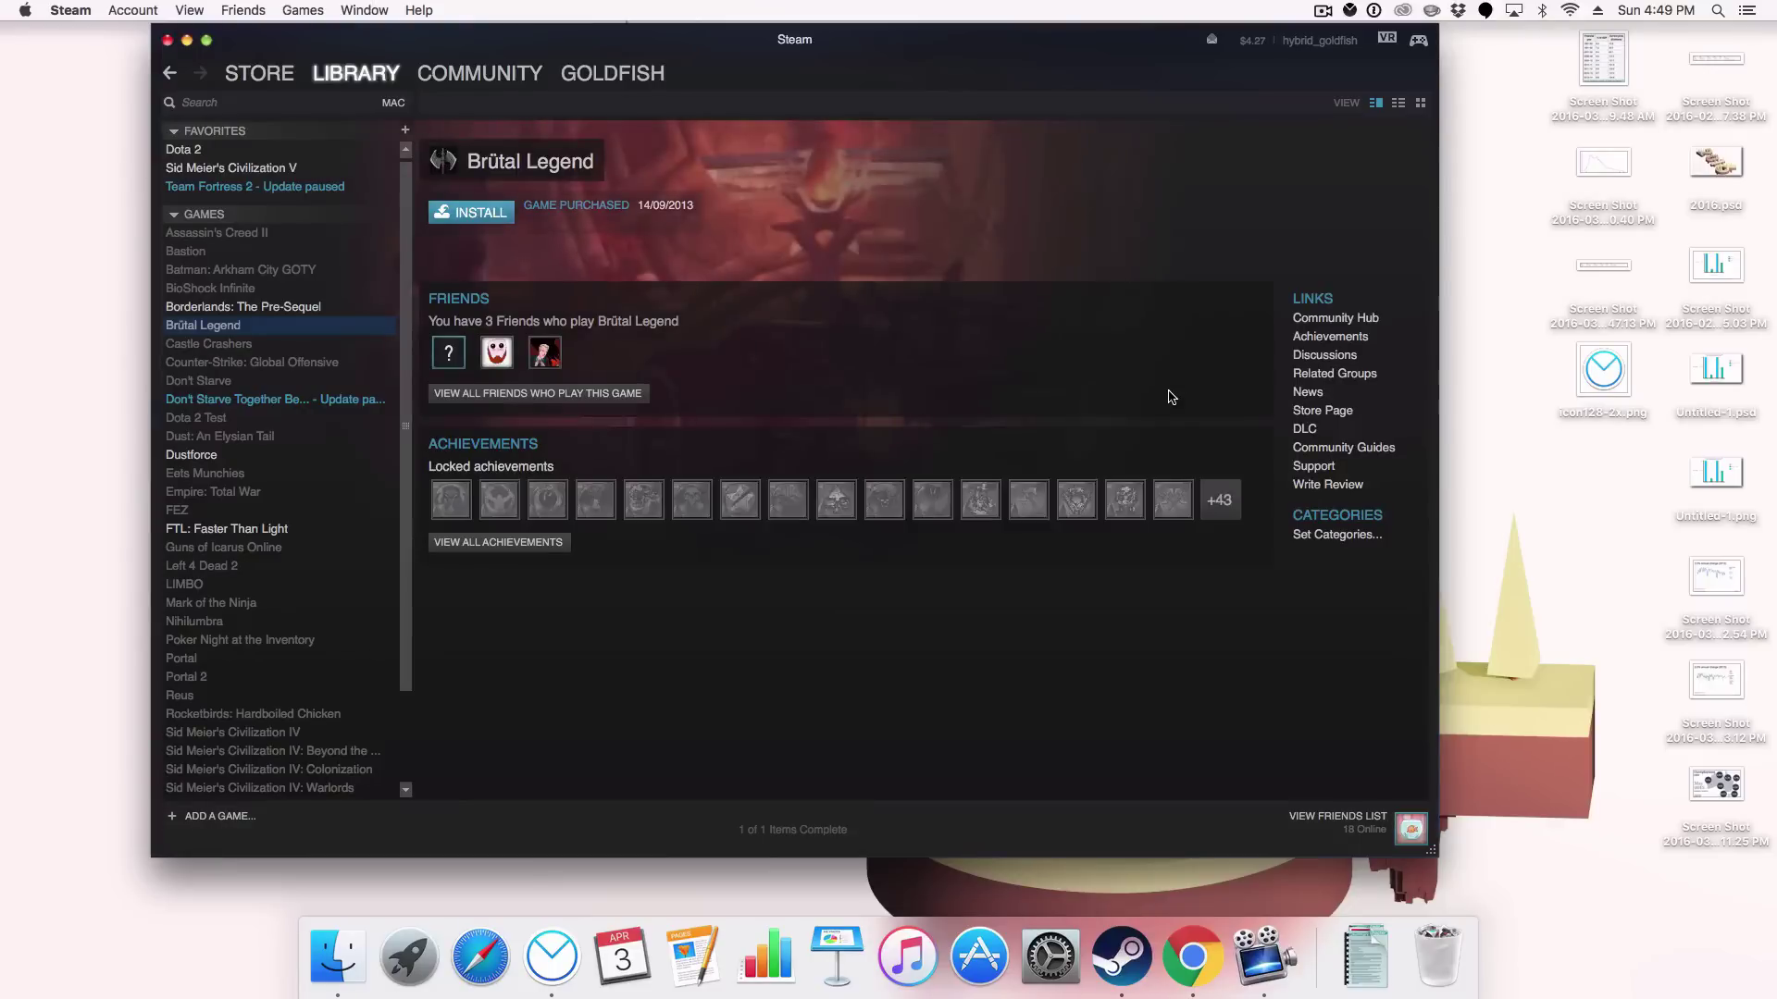
{"action": "left_click", "coordinate": [259, 73]}
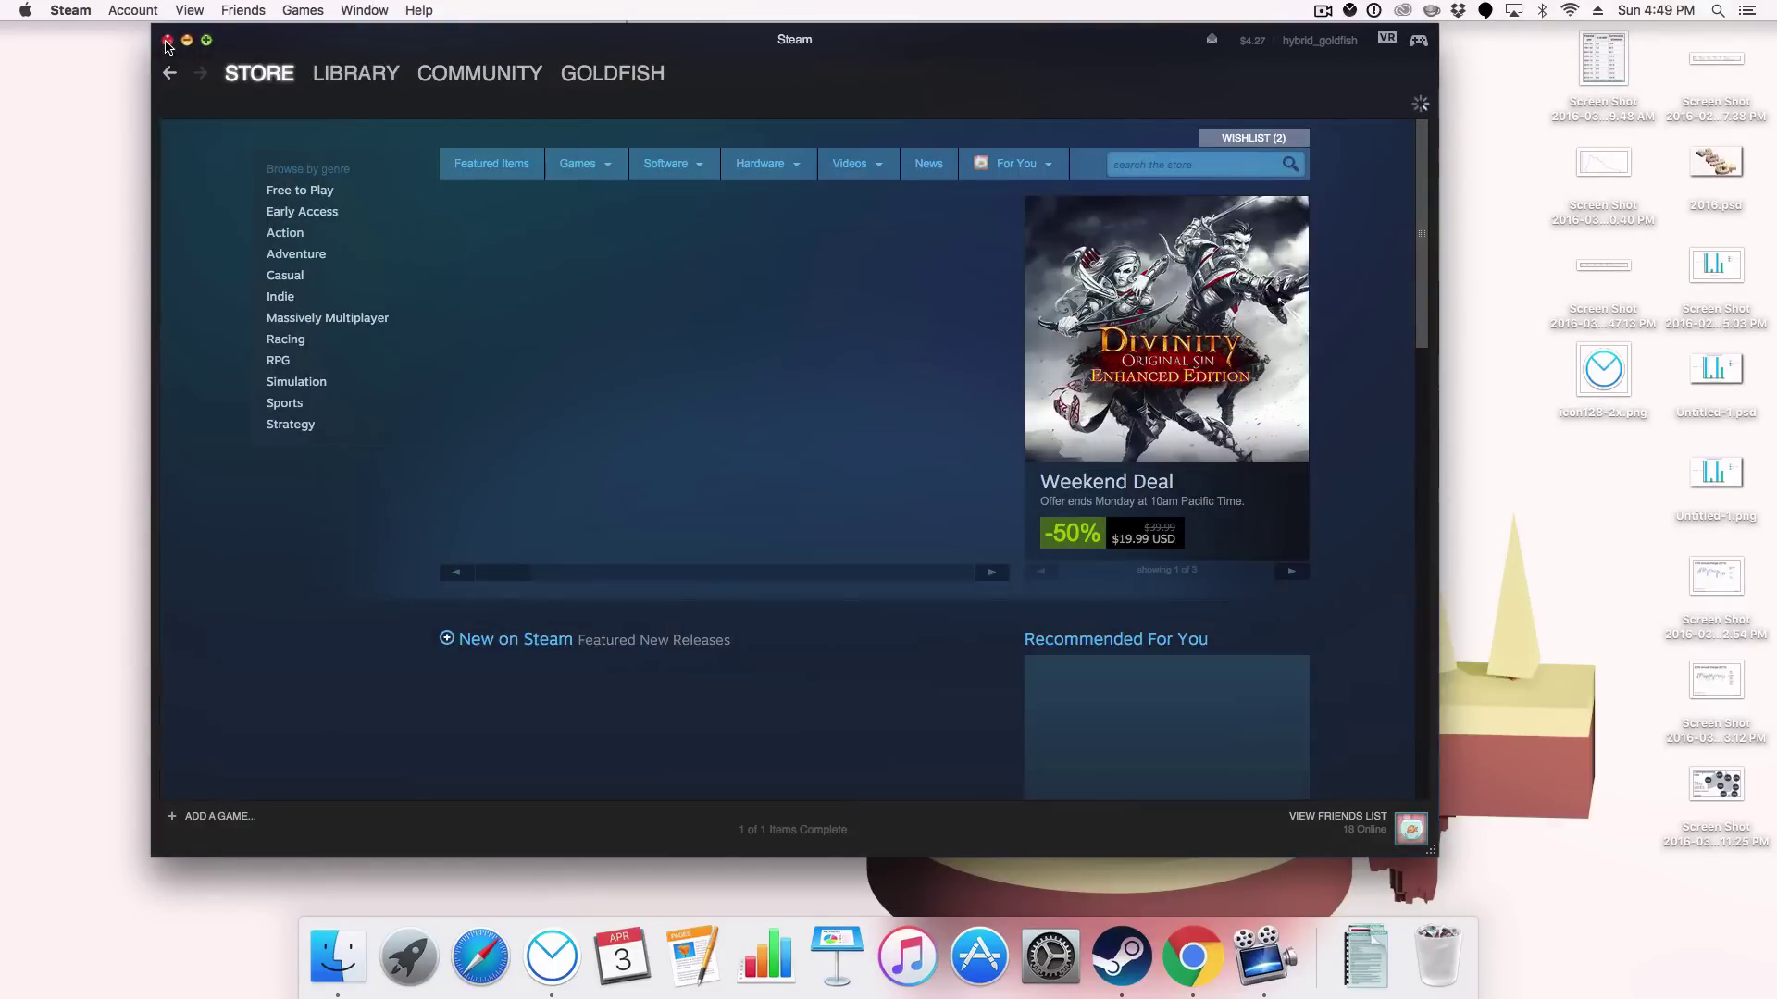
Step: Close the Steam window and pick an item from the macOS menu bar
{"action": "left_click", "coordinate": [167, 40]}
{"action": "left_click", "coordinate": [1322, 11]}
{"action": "left_click", "coordinate": [1305, 37]}
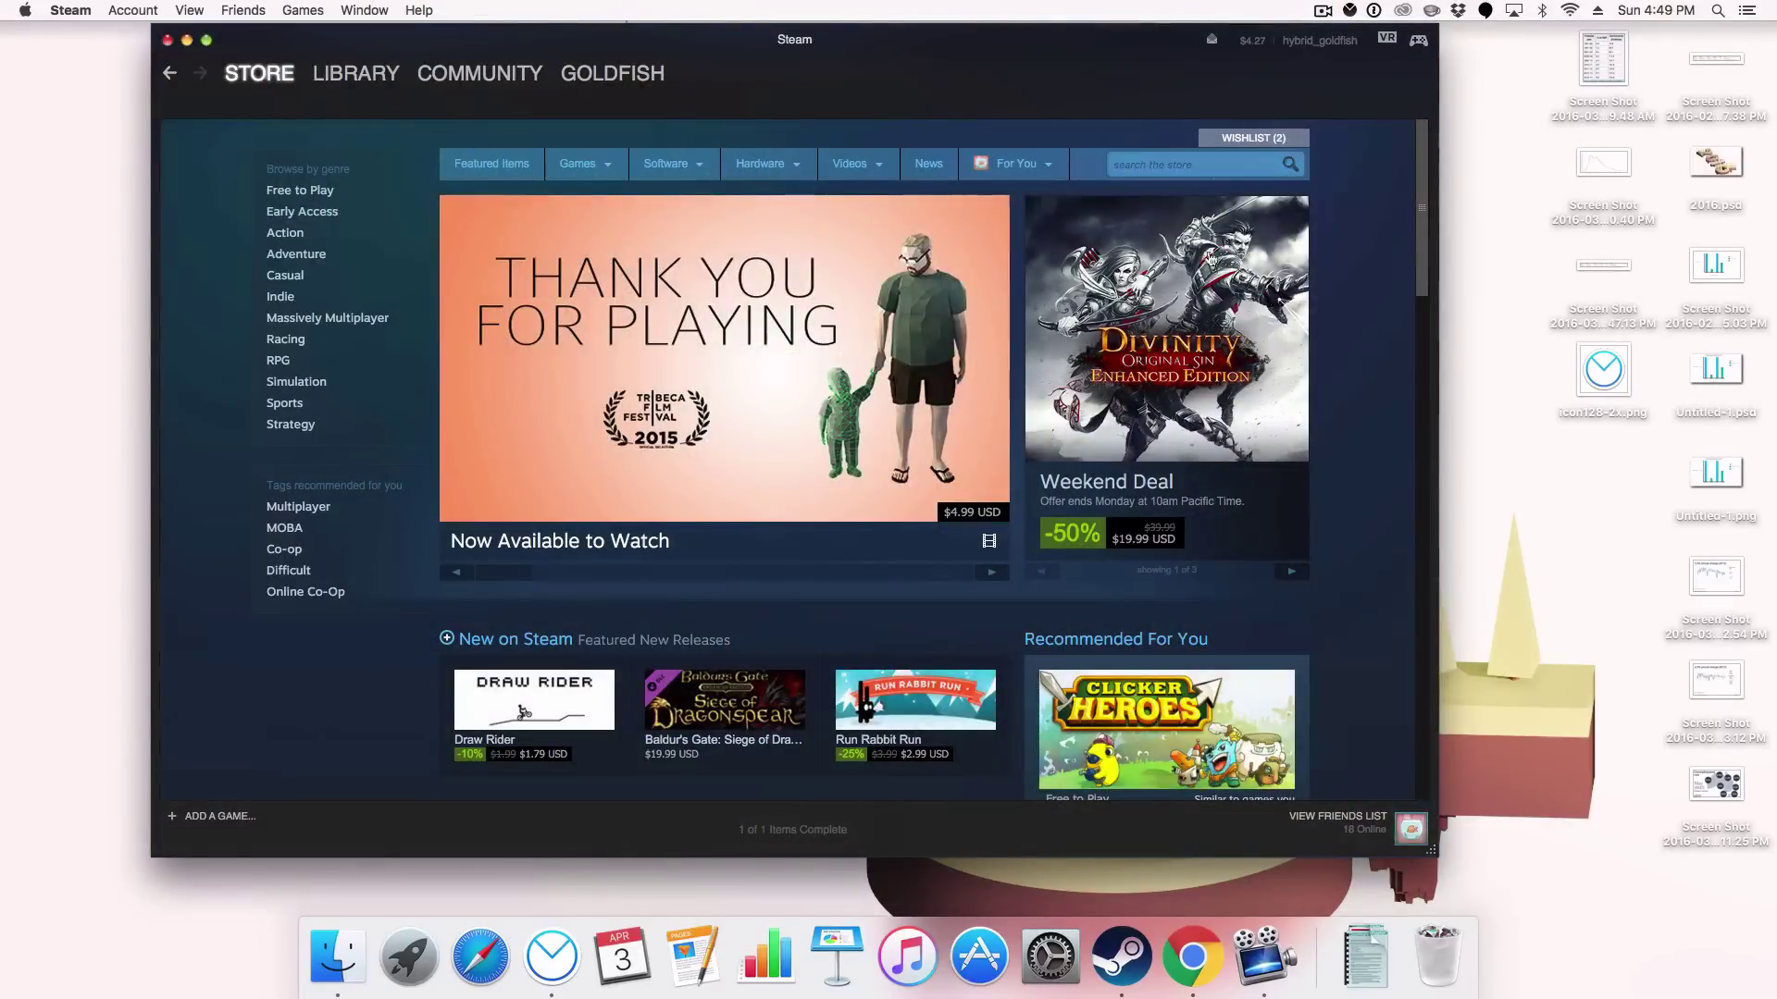